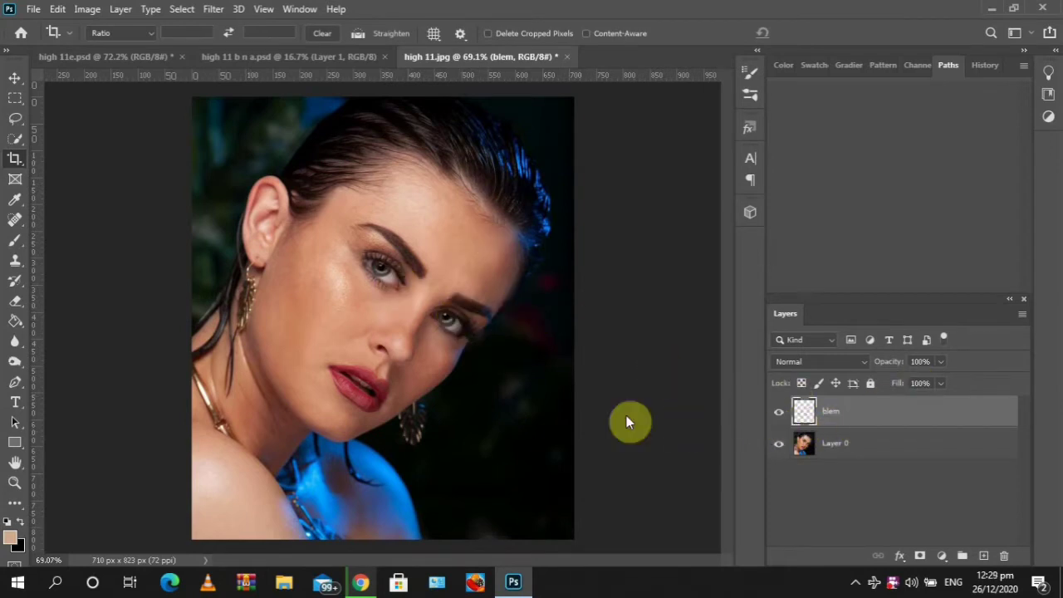
Toggle the blem layer's visibility on and off to compare the blemish retouching
click(782, 416)
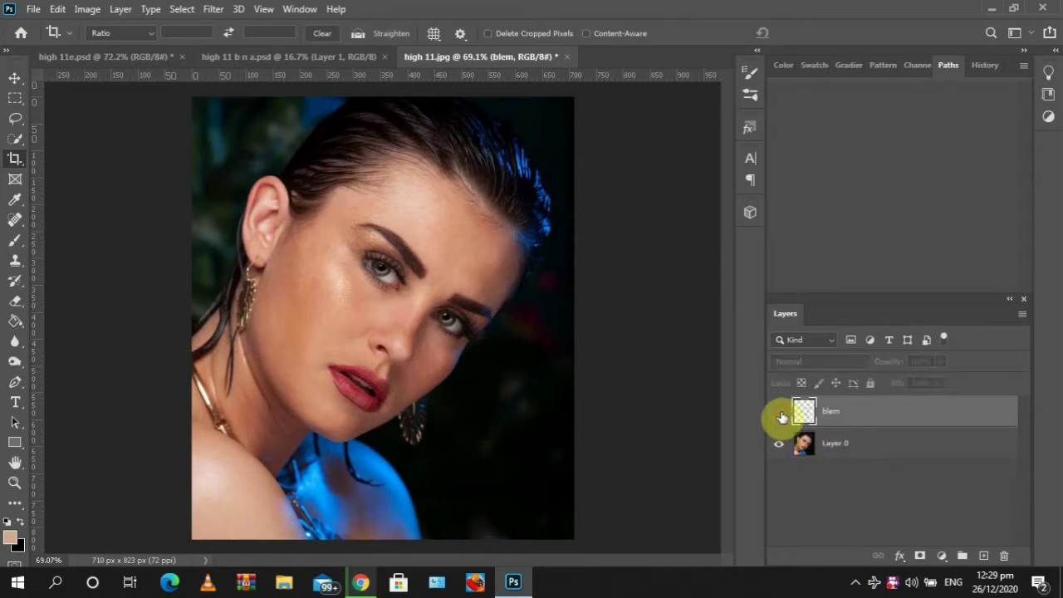
click(781, 416)
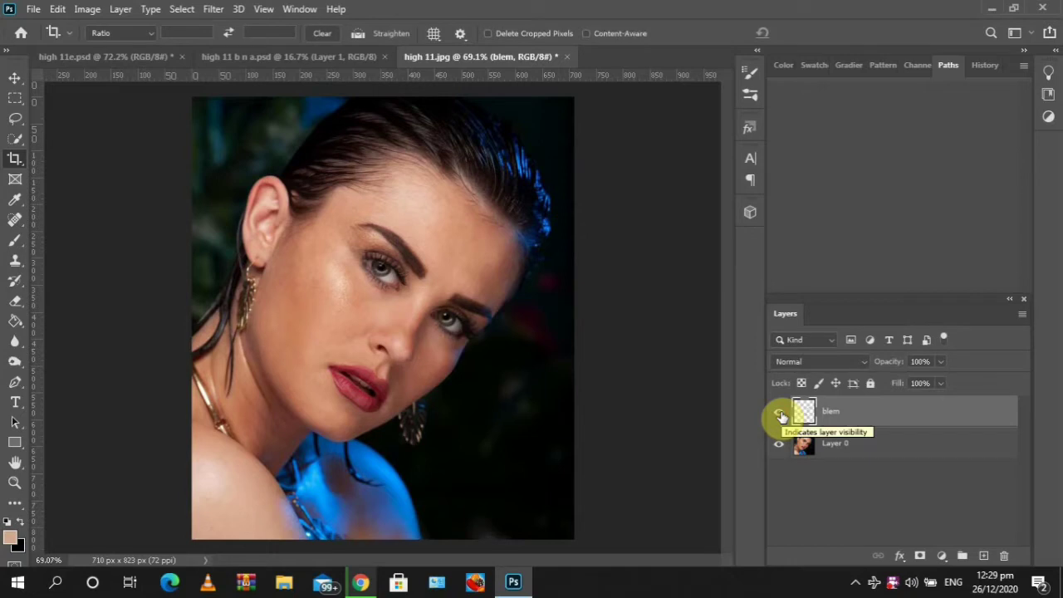
click(781, 416)
click(781, 416)
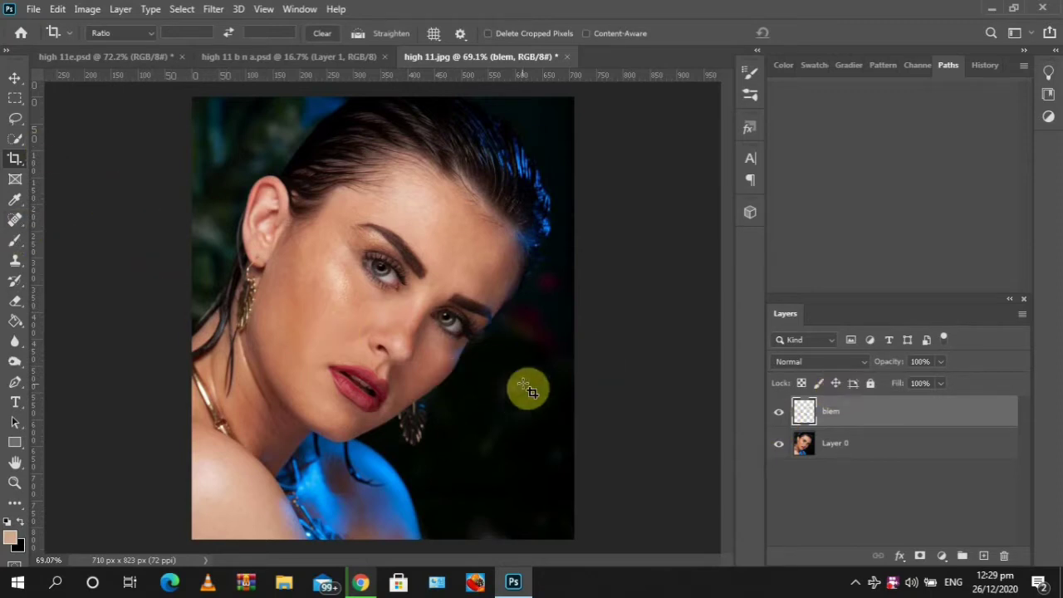
Stamp all visible layers into a new layer and duplicate that stamped layer
click(984, 556)
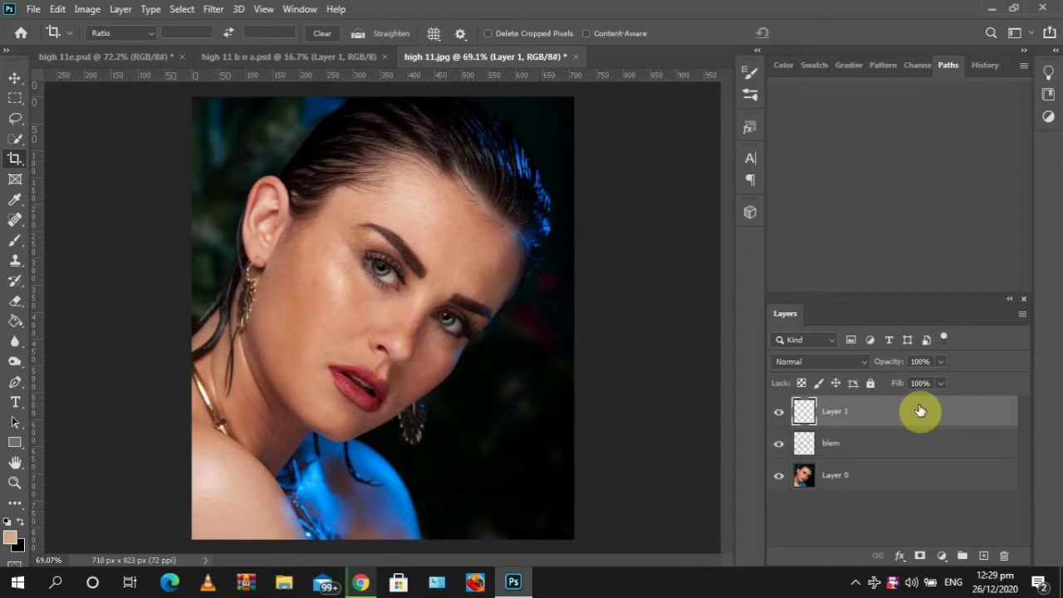
key(ctrl+shift+alt+e)
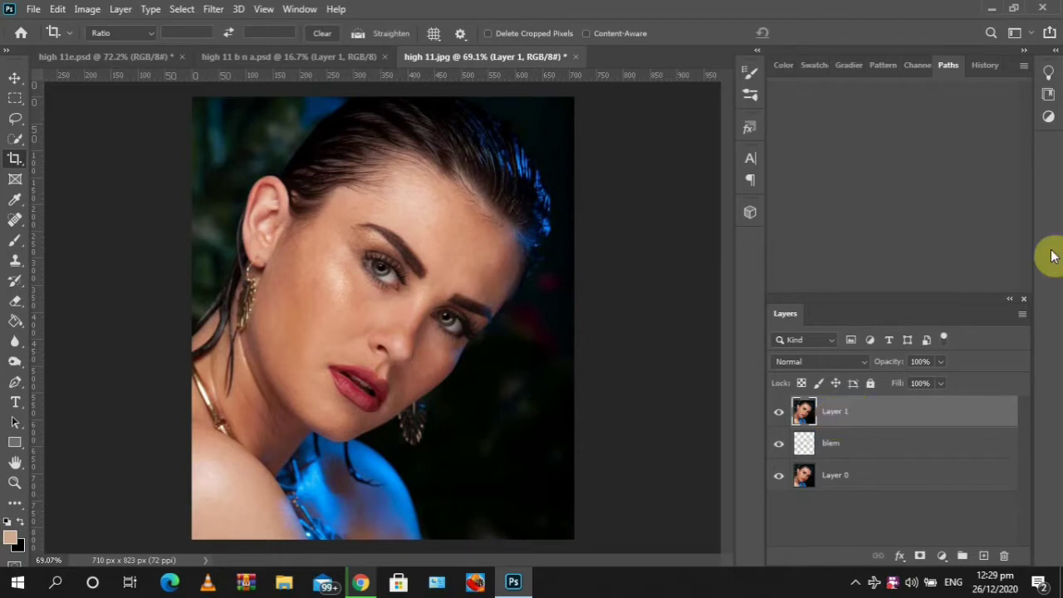
key(ctrl+j)
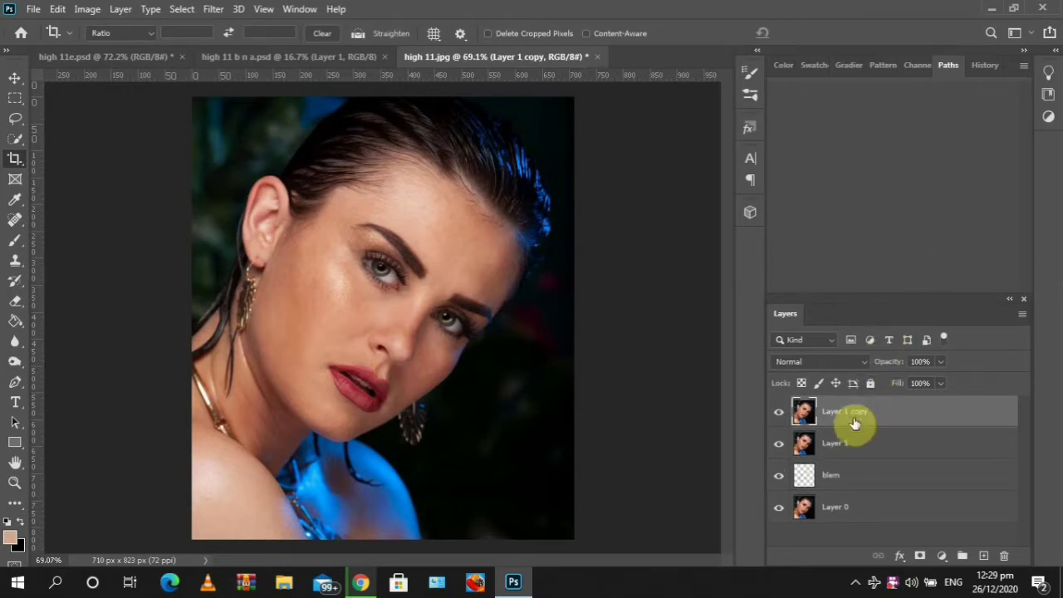
Rename the lower stamped layer col and the upper copy det
click(841, 446)
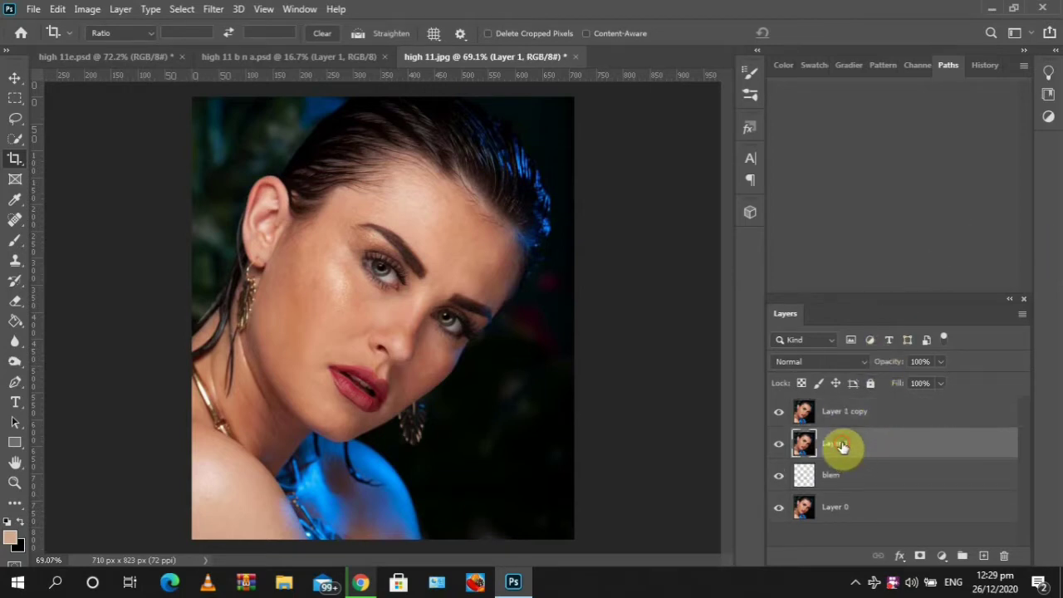
double_click(835, 447)
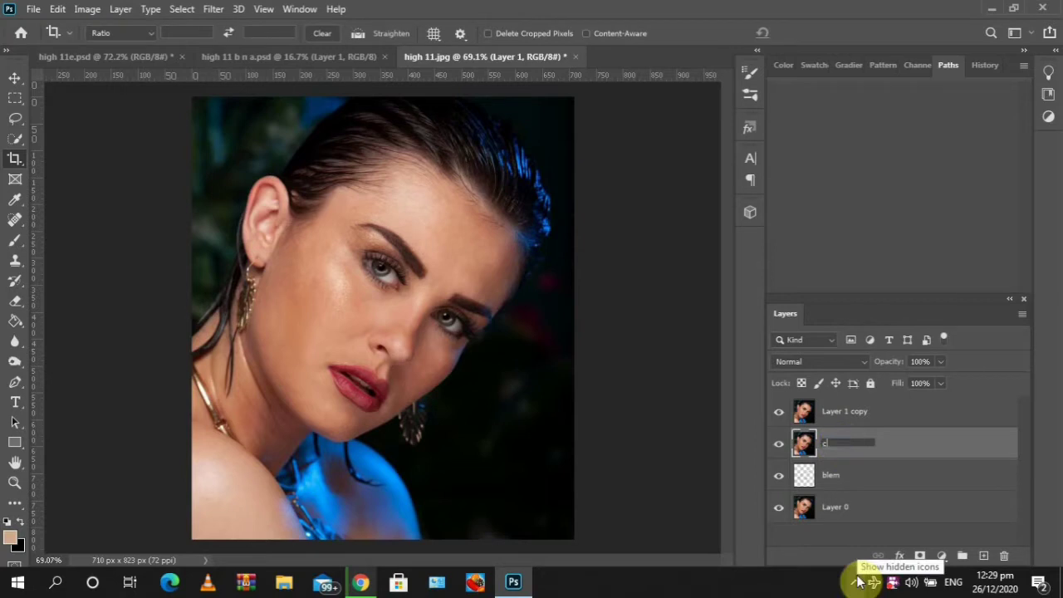
key(Return)
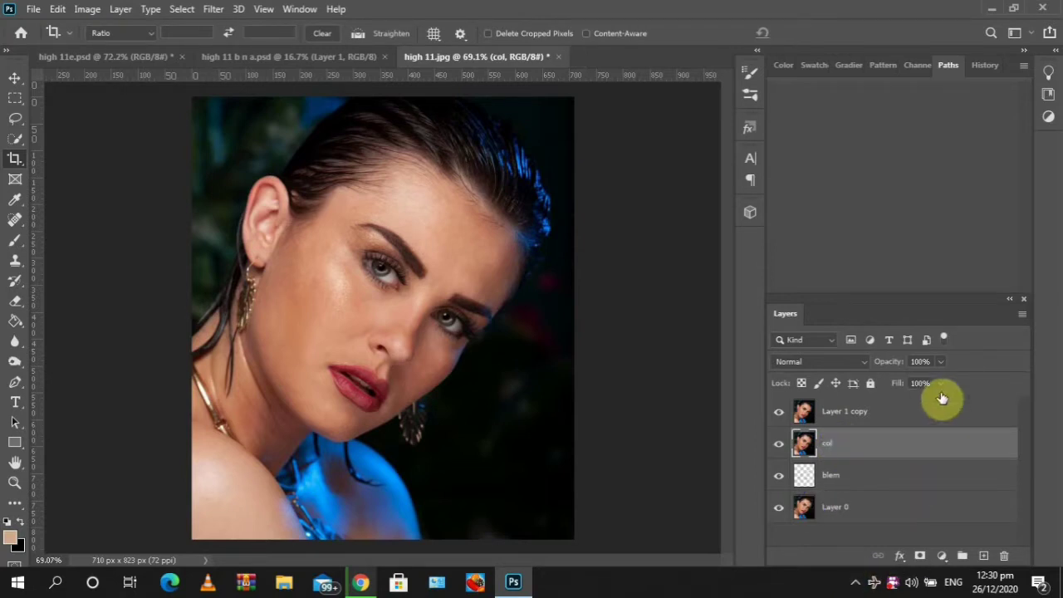
double_click(844, 411)
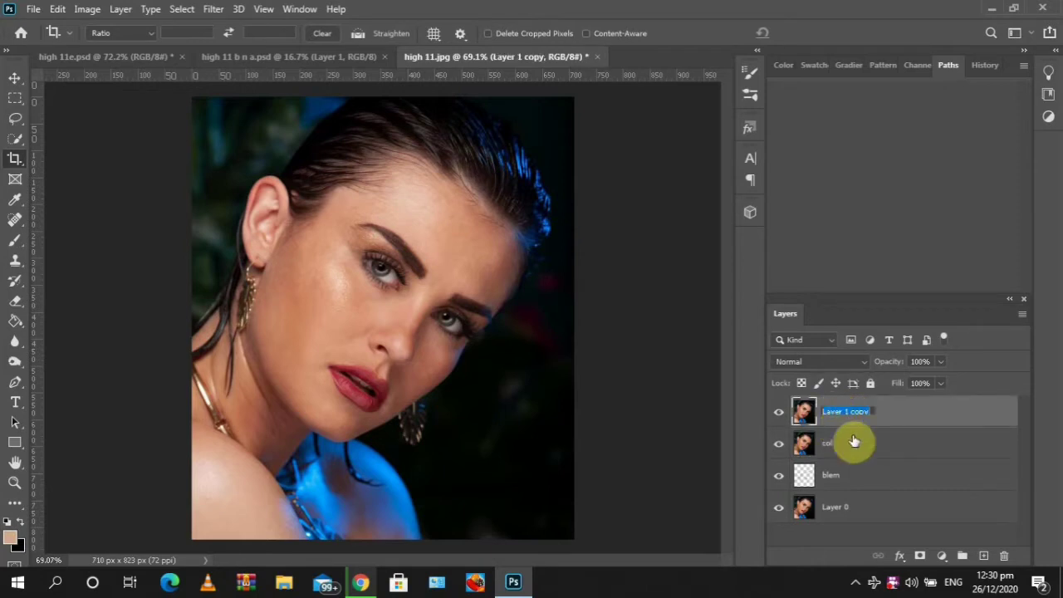
text(det)
key(Return)
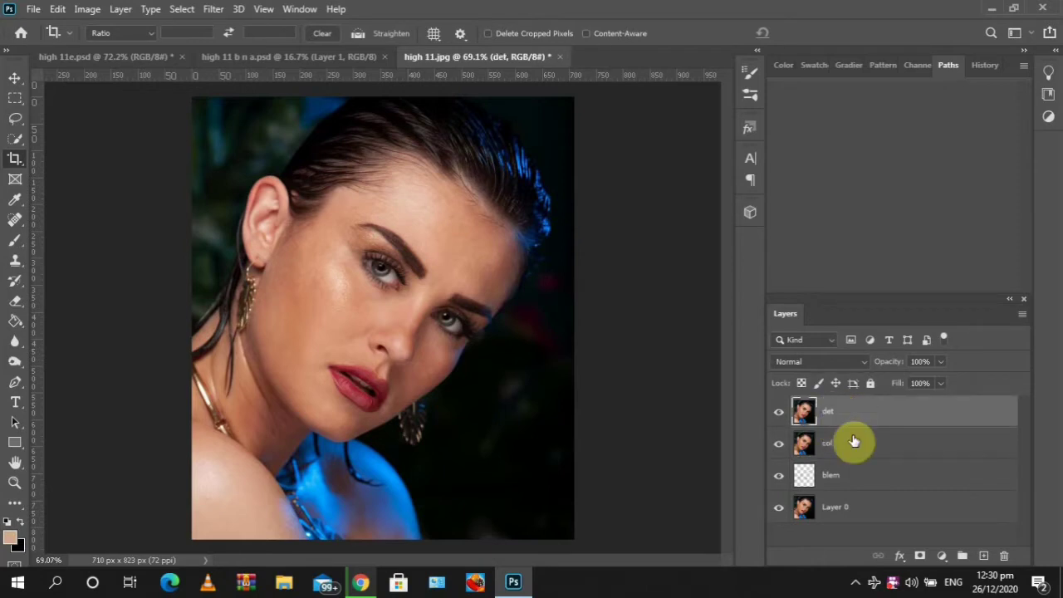
Hide the det layer and select the col layer
click(780, 417)
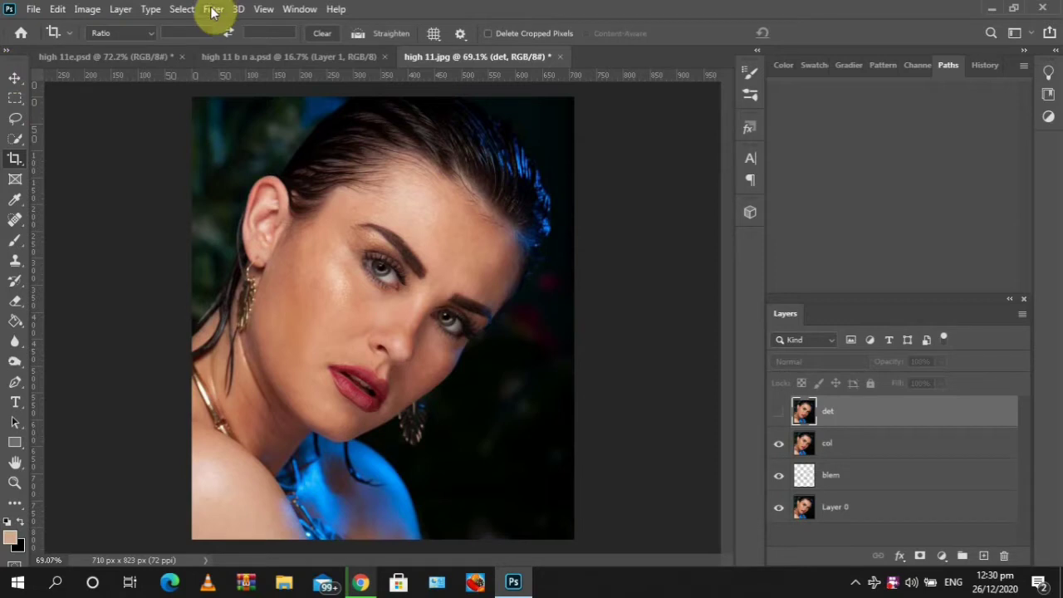
click(237, 9)
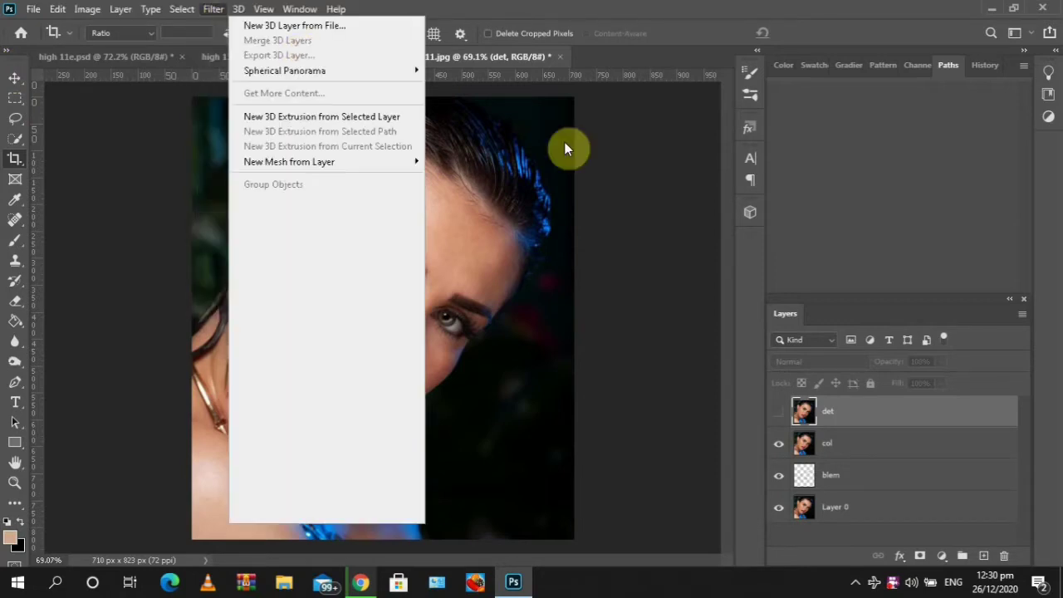
click(876, 454)
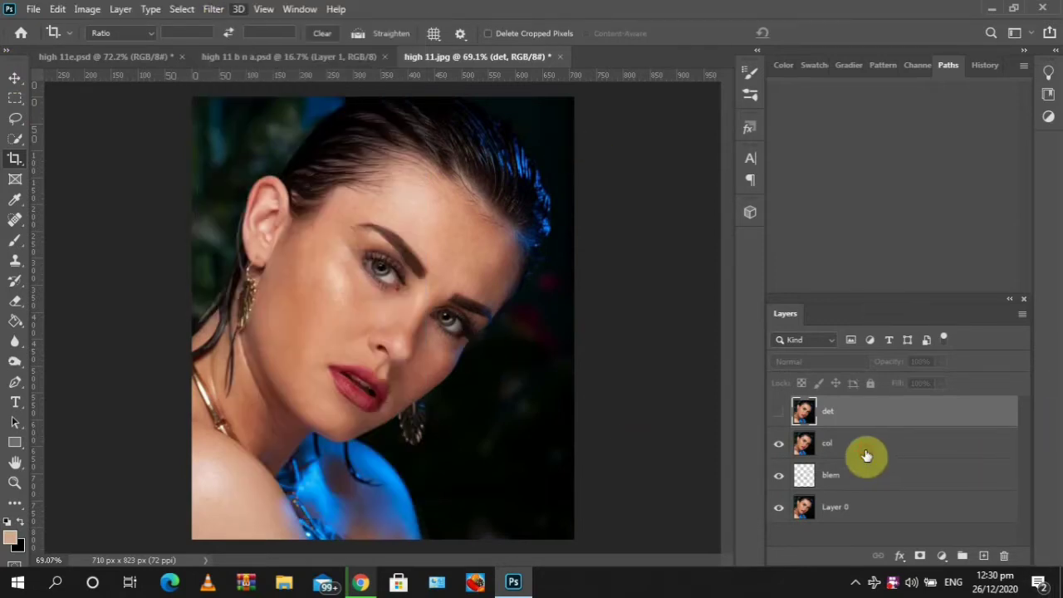
click(868, 452)
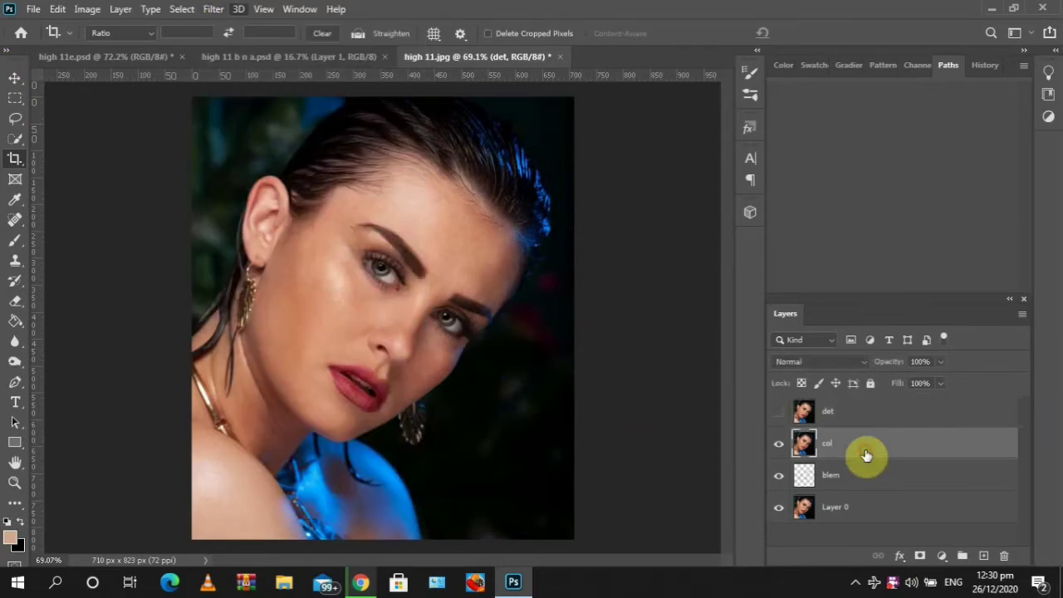
Apply a Gaussian Blur with a 3.5 pixel radius to the col layer
click(213, 9)
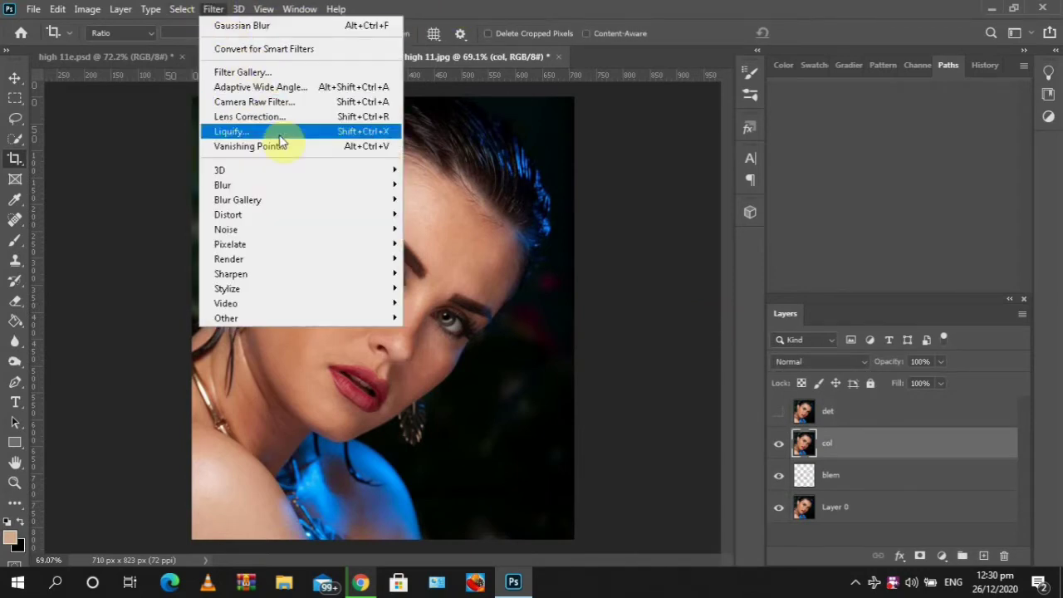
mouse_move(281, 186)
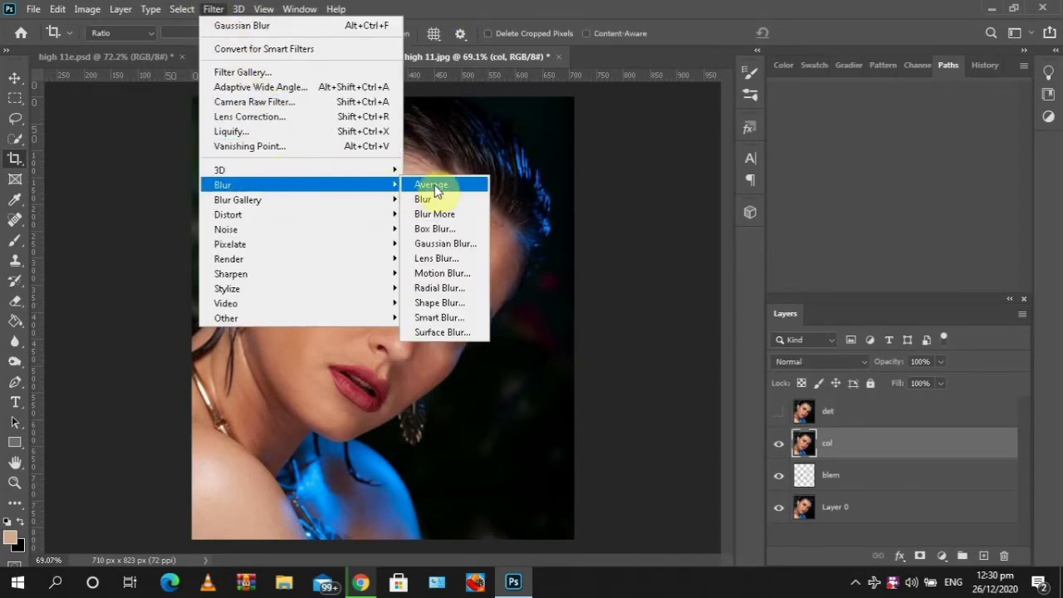
click(437, 240)
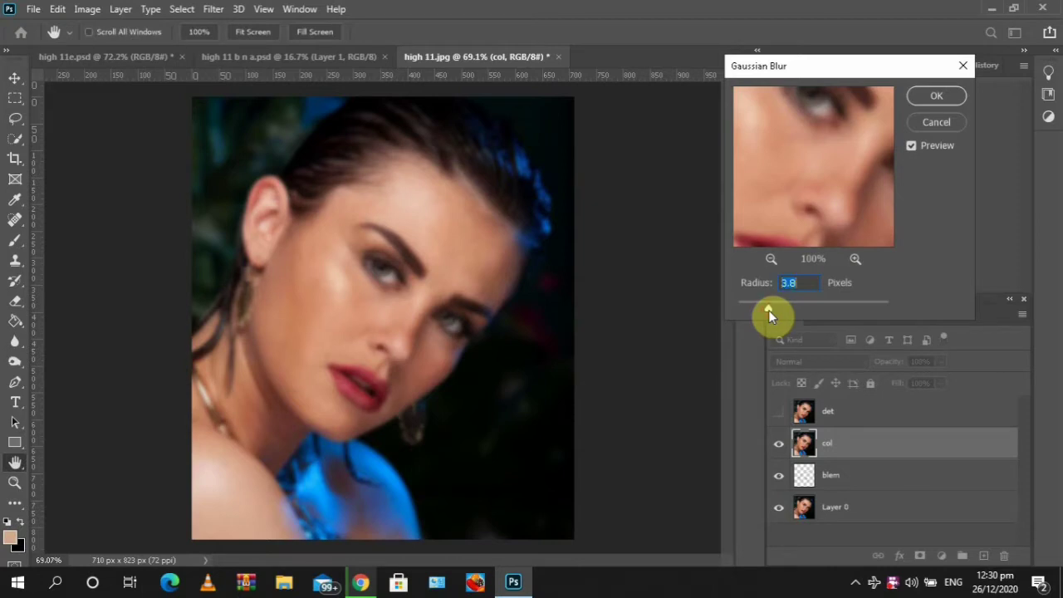
drag(769, 315, 767, 315)
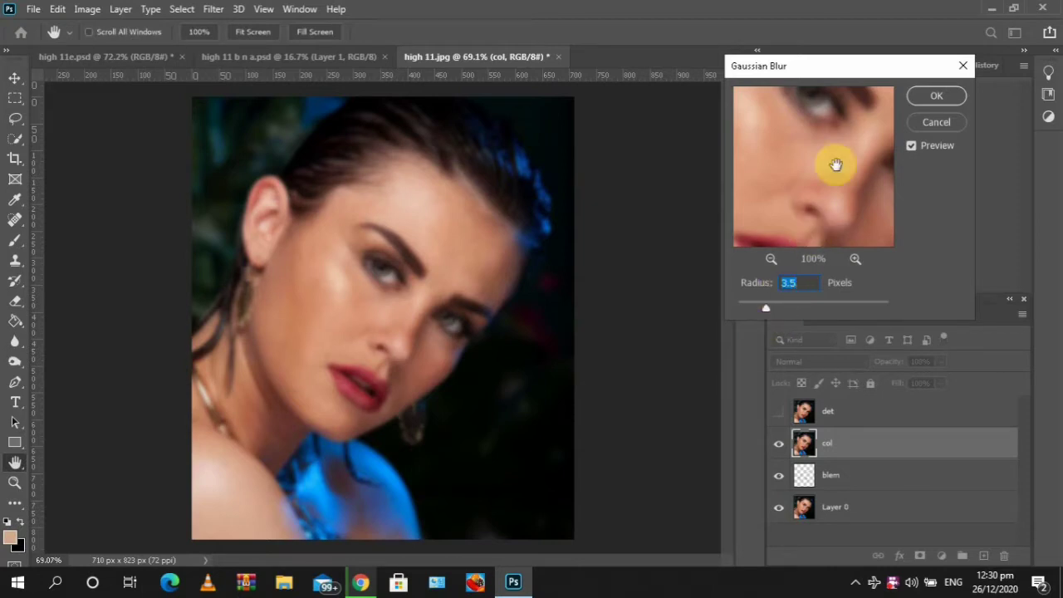
key(Down)
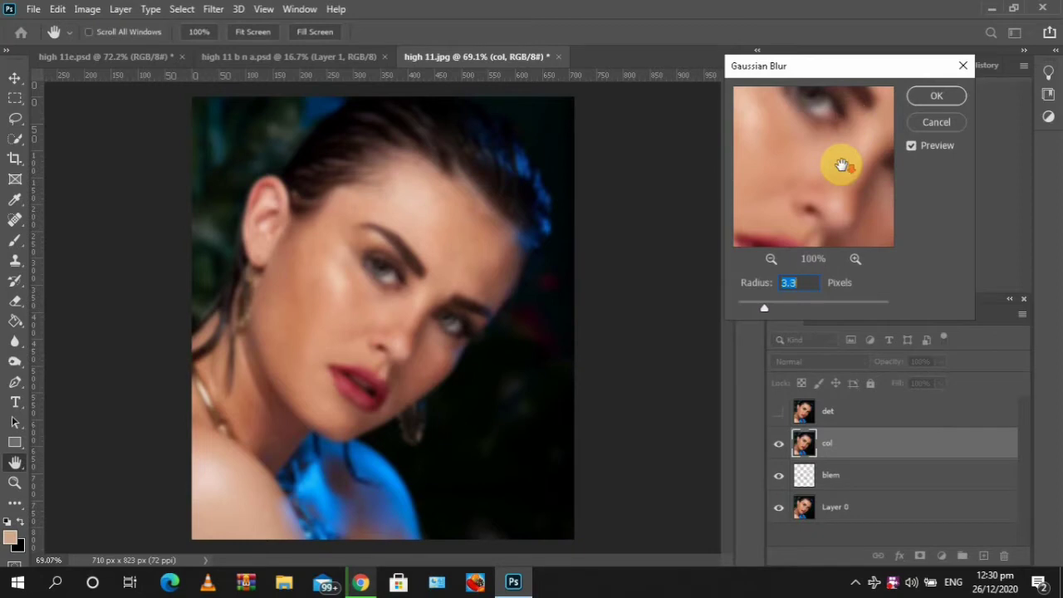
key(Up)
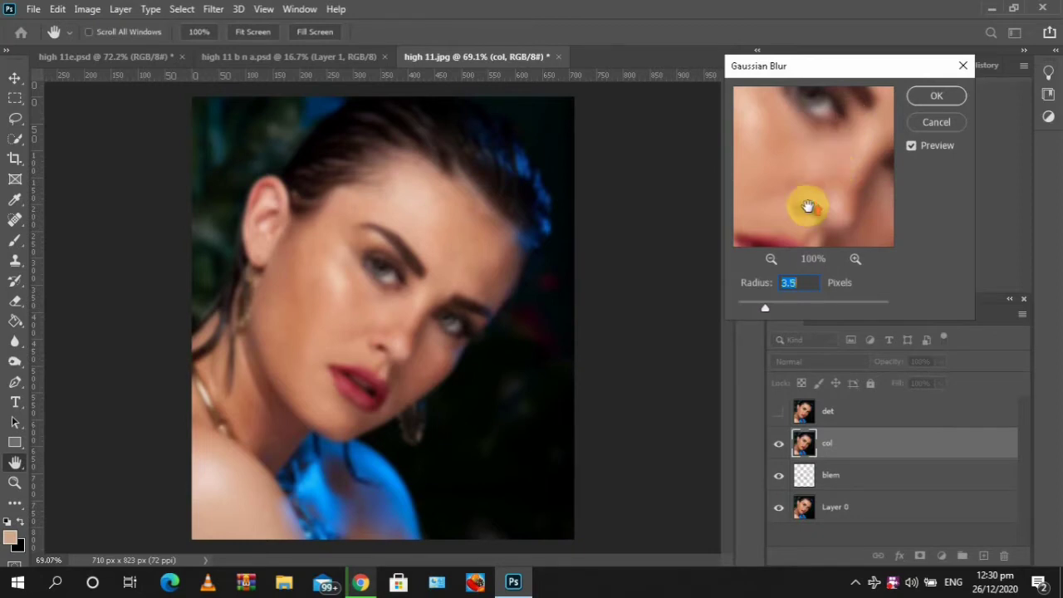
key(Up)
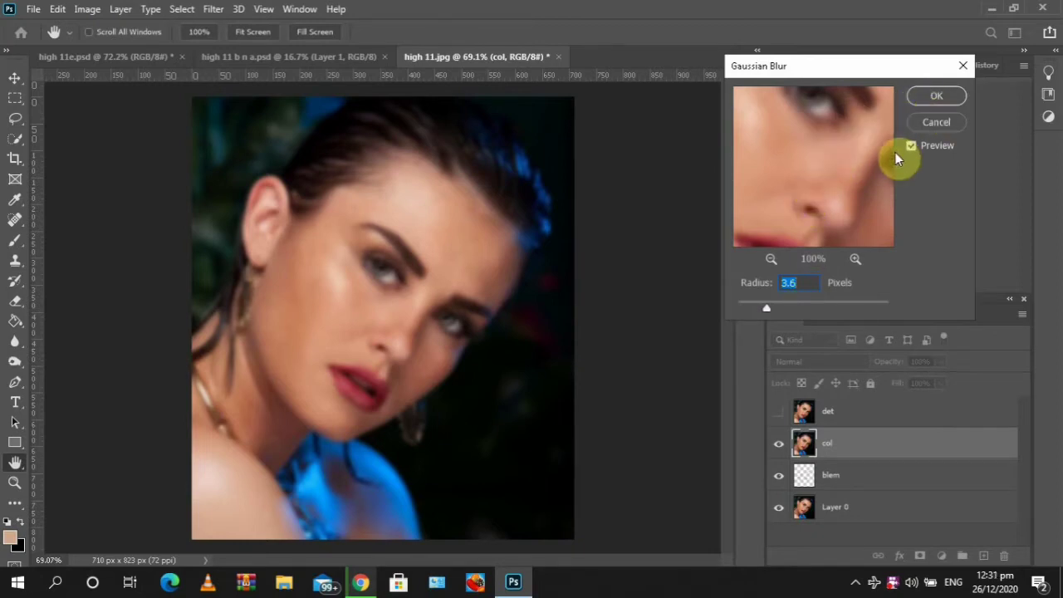
click(926, 96)
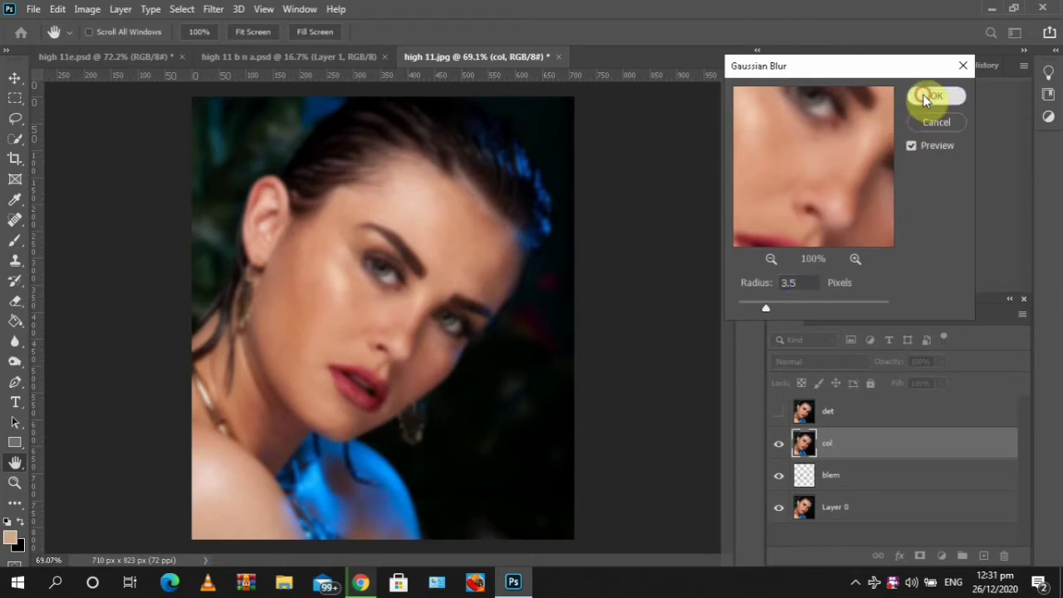
Make the det layer visible again and select it
key(c)
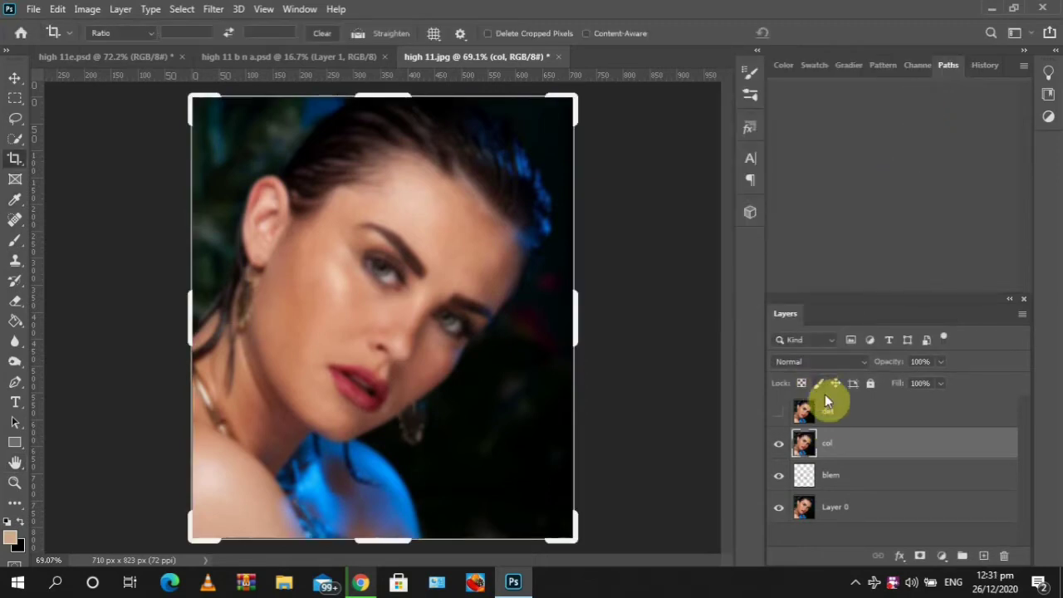
key(v)
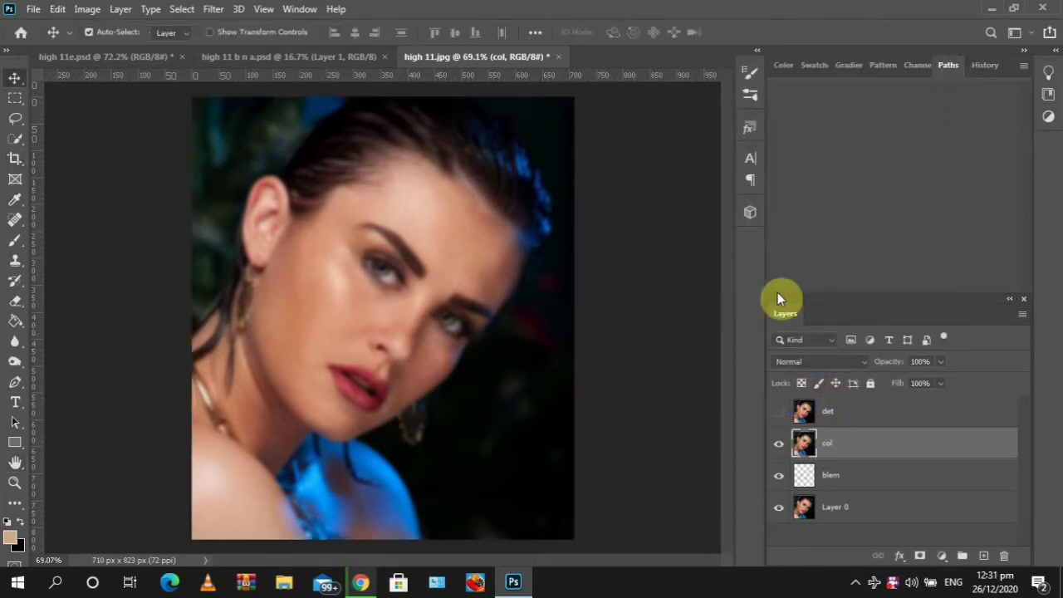
click(778, 414)
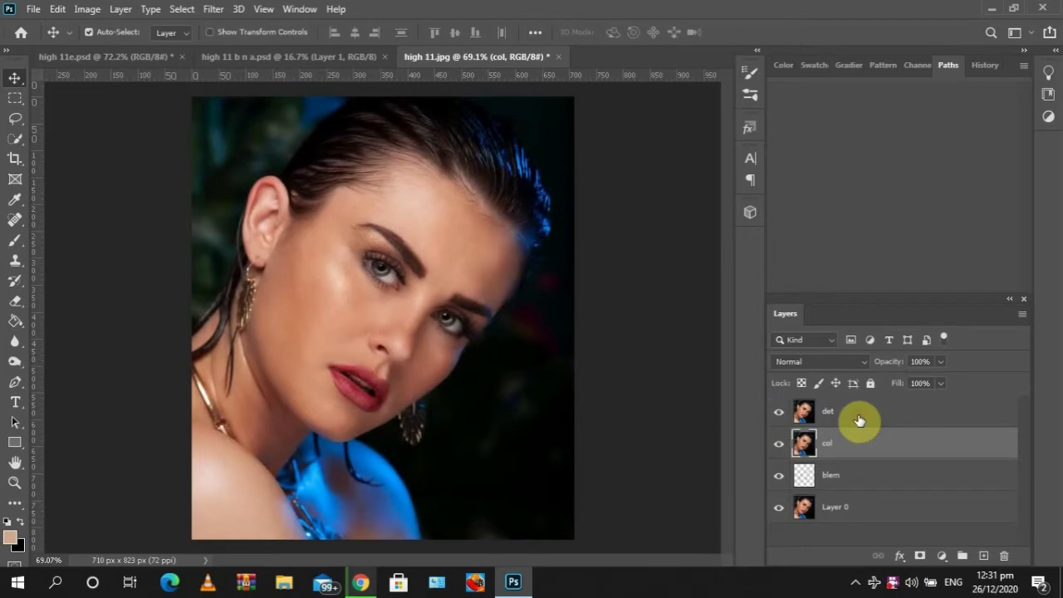
click(859, 420)
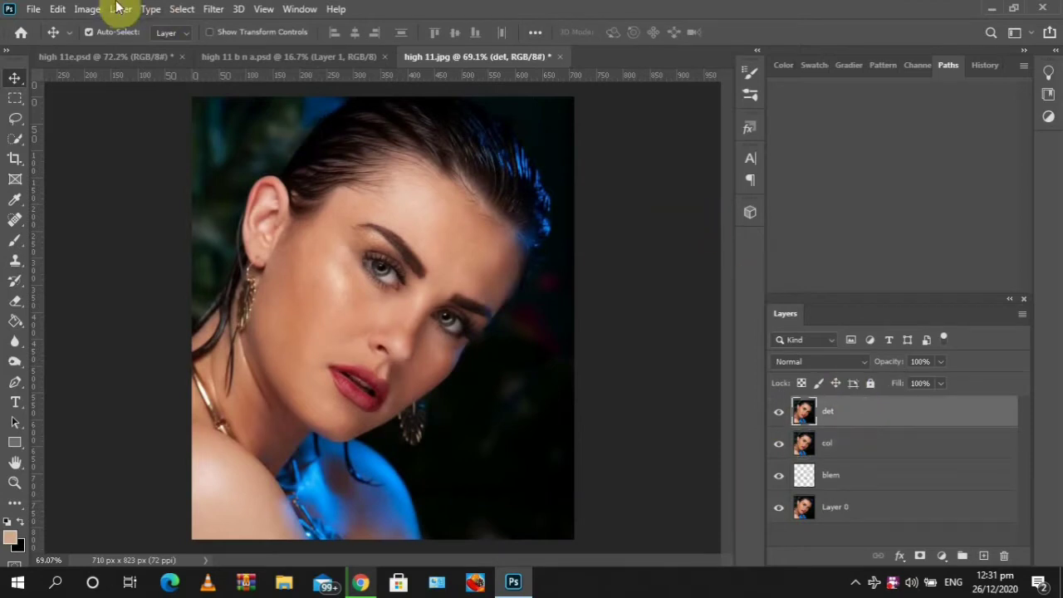
Use Apply Image on the det layer with the col layer as the source layer
click(87, 9)
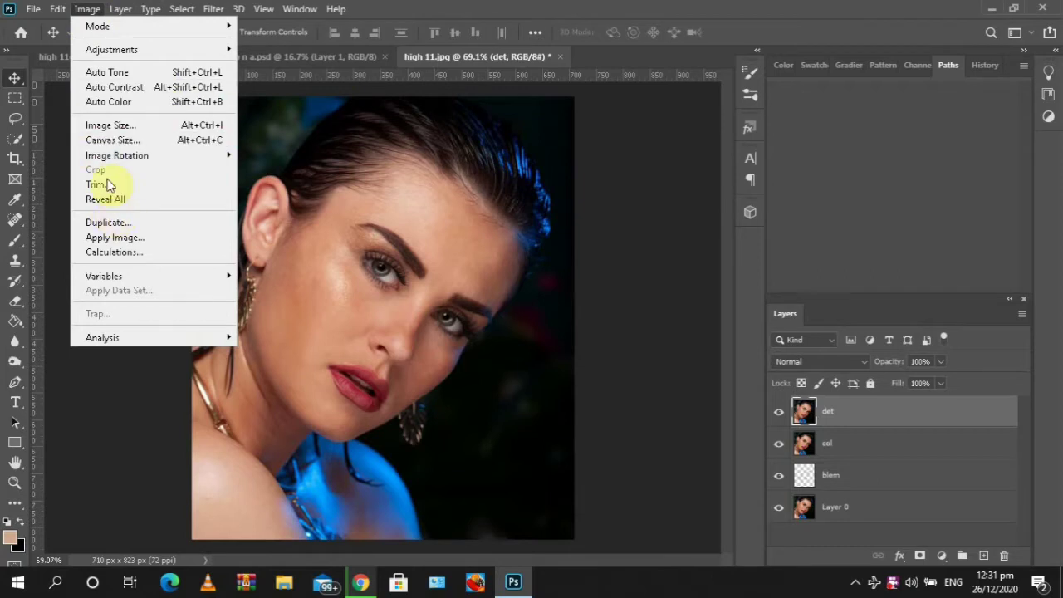
click(108, 239)
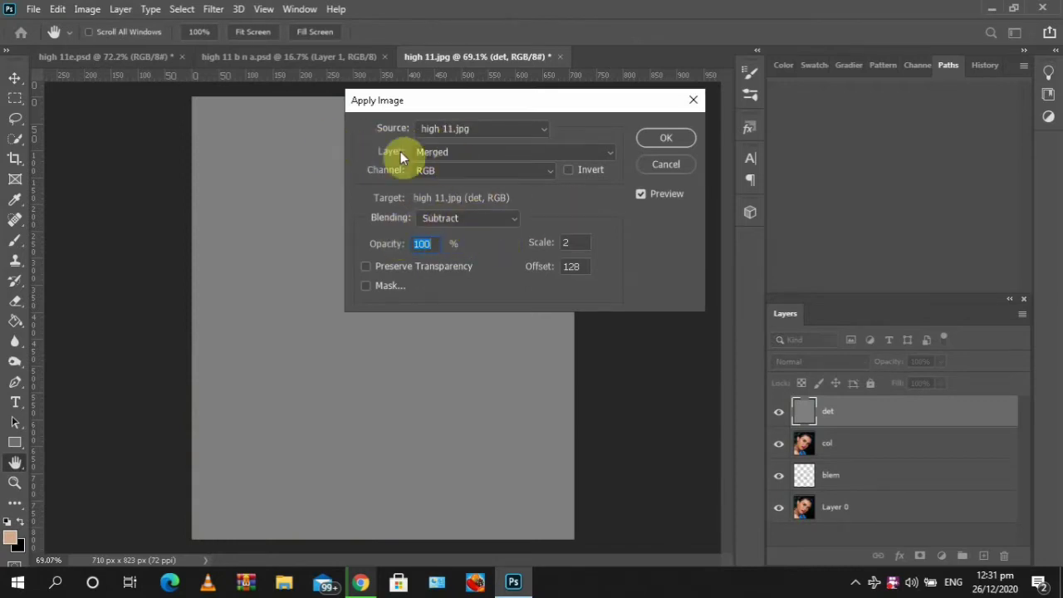
click(451, 156)
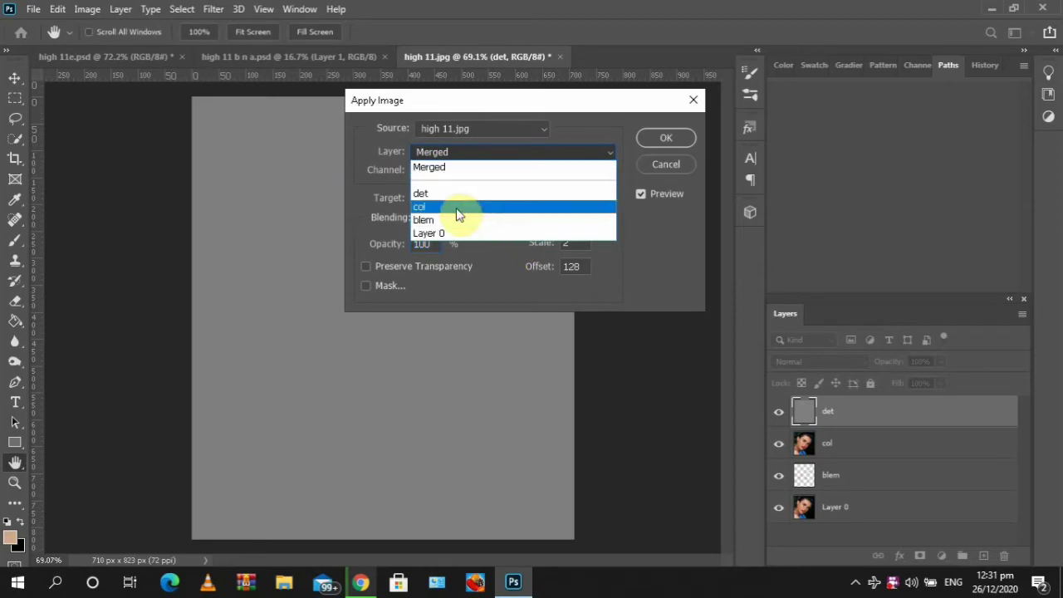
click(456, 208)
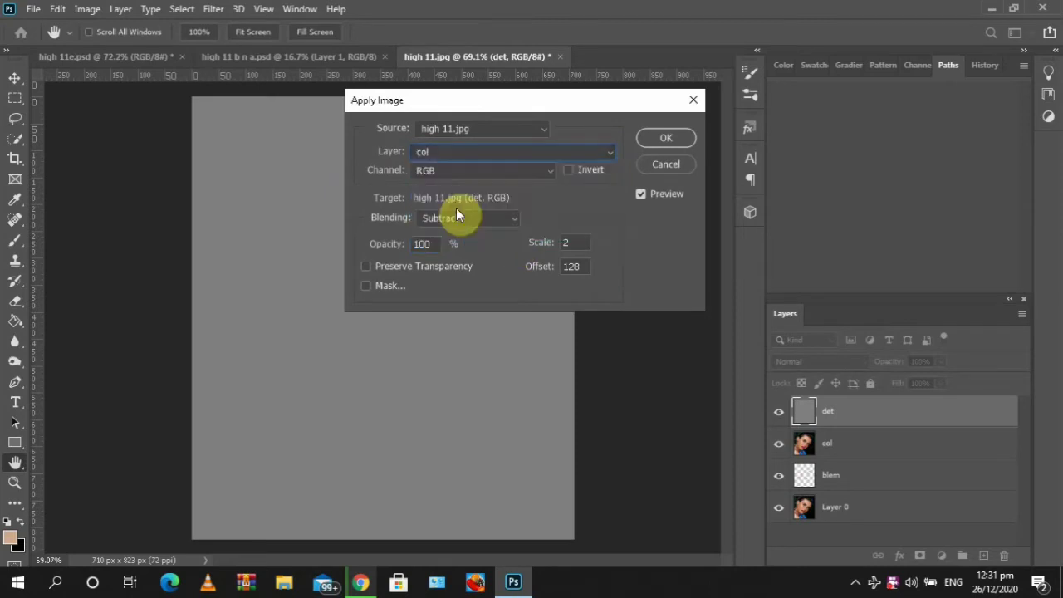
click(688, 141)
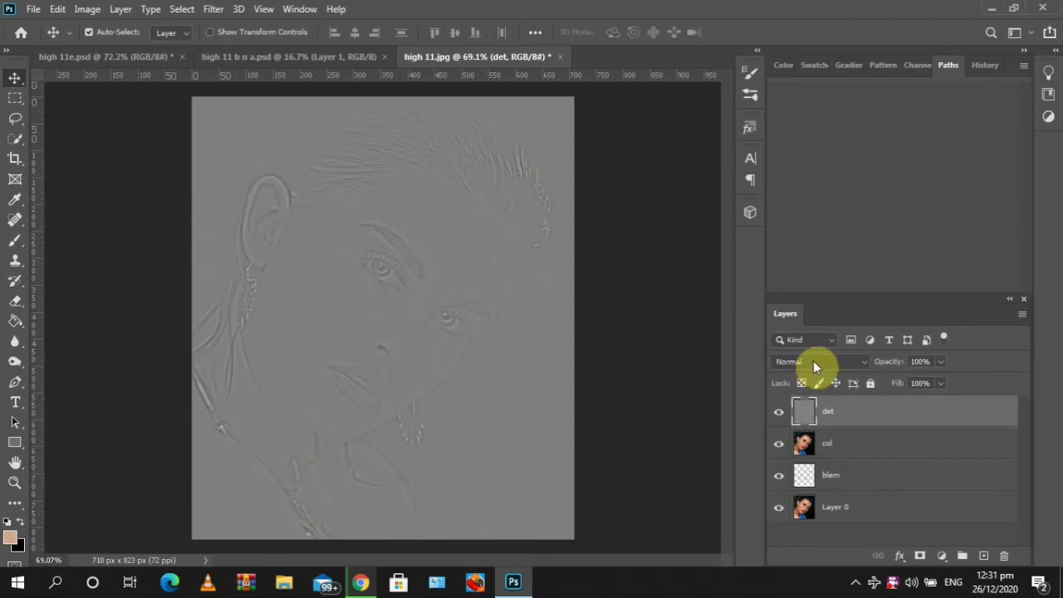
Set the det layer's blend mode to Linear Light
click(813, 362)
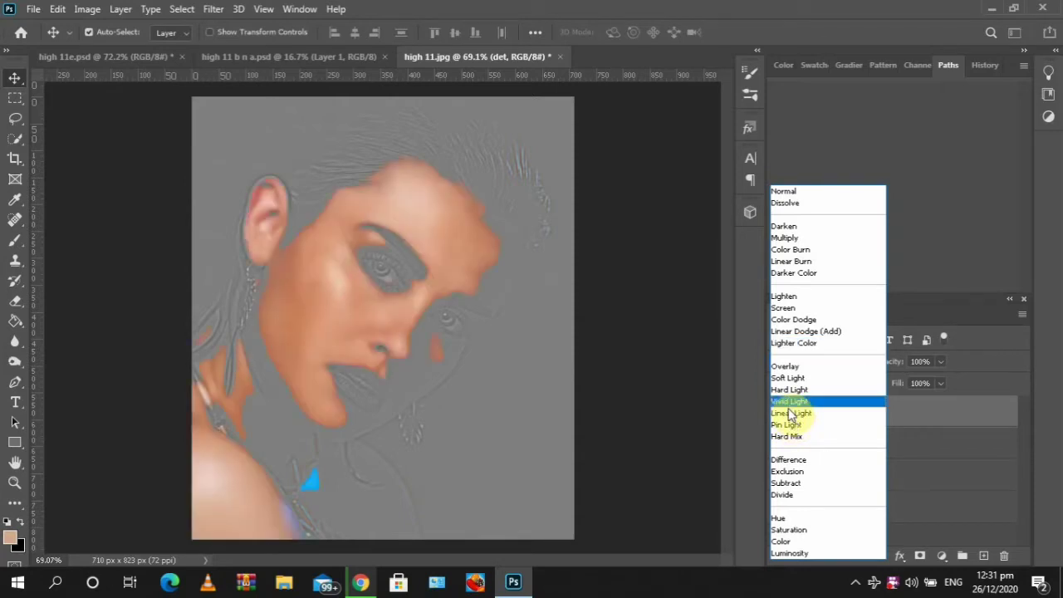
click(790, 413)
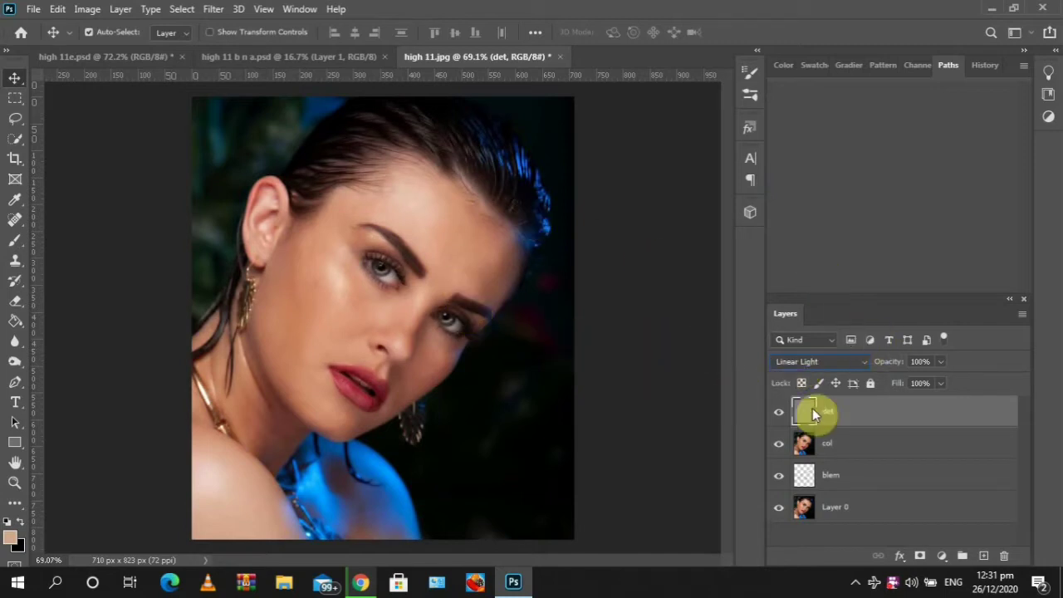
Switch to the Mixer Brush Tool and make the col layer the active layer
click(854, 442)
click(9, 247)
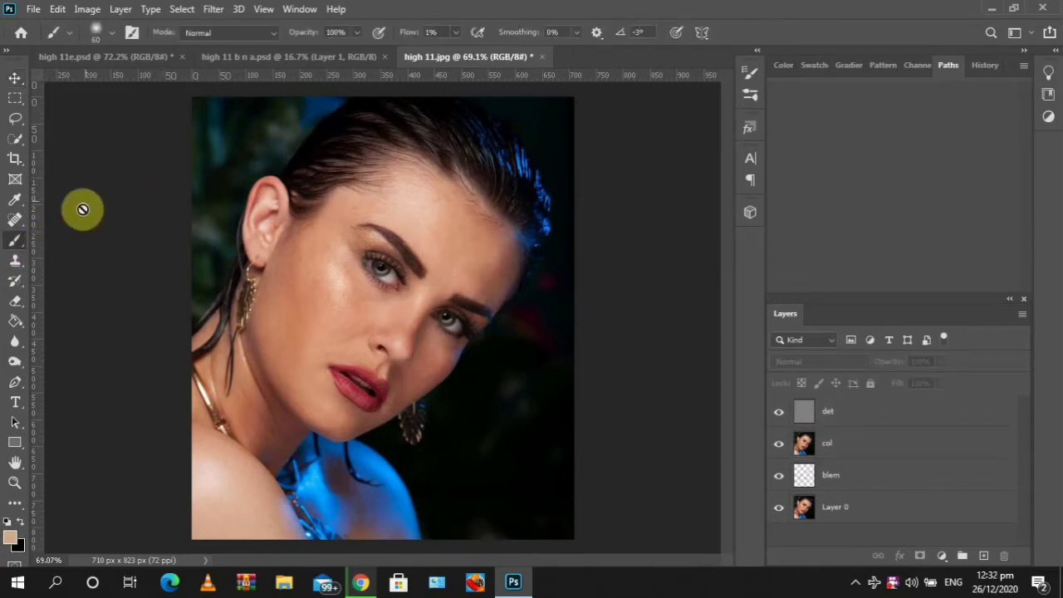
right_click(17, 241)
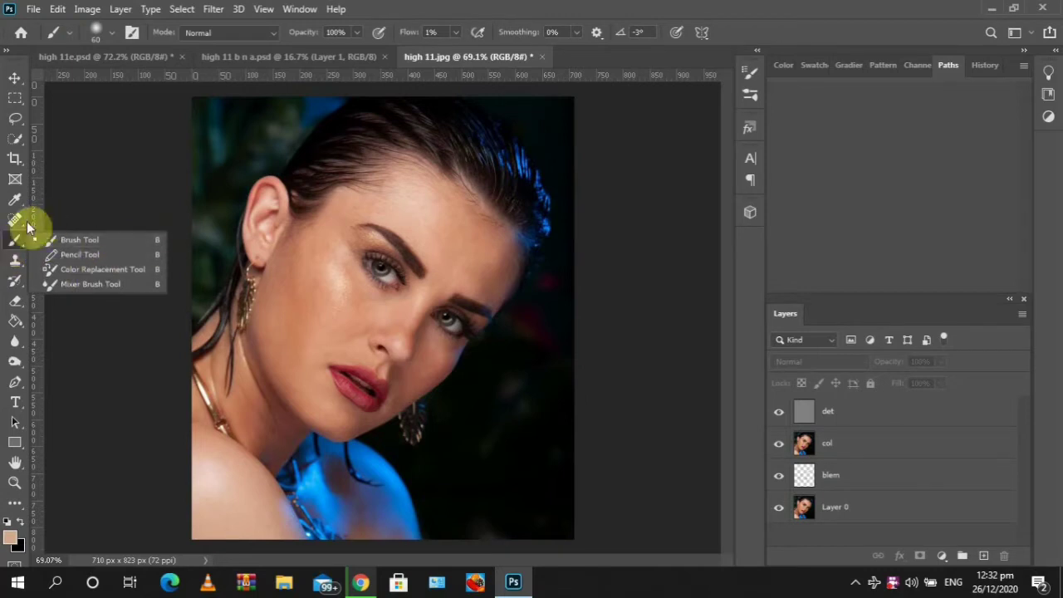
click(90, 283)
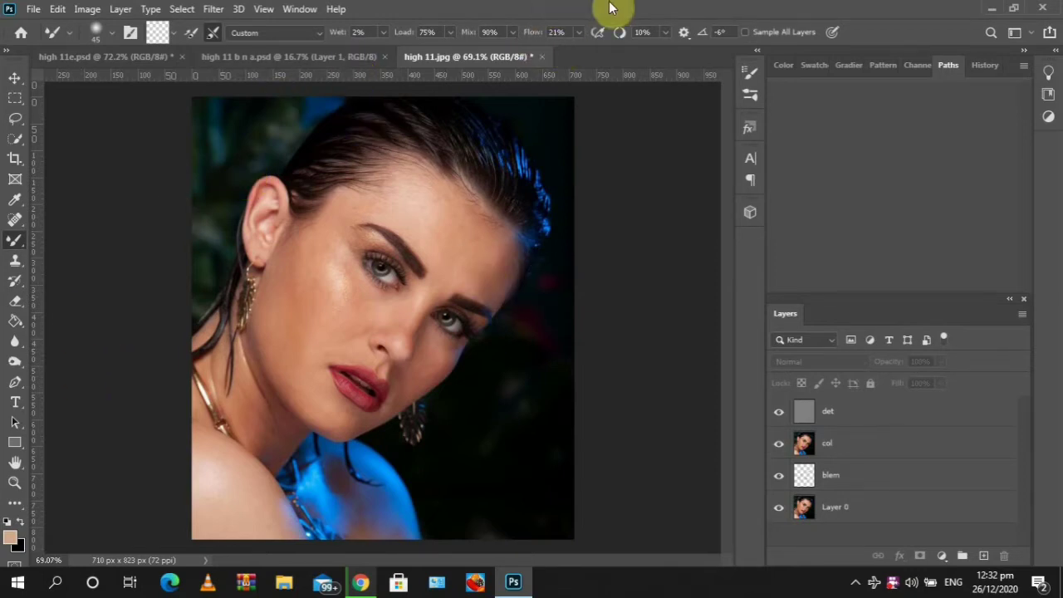
click(858, 455)
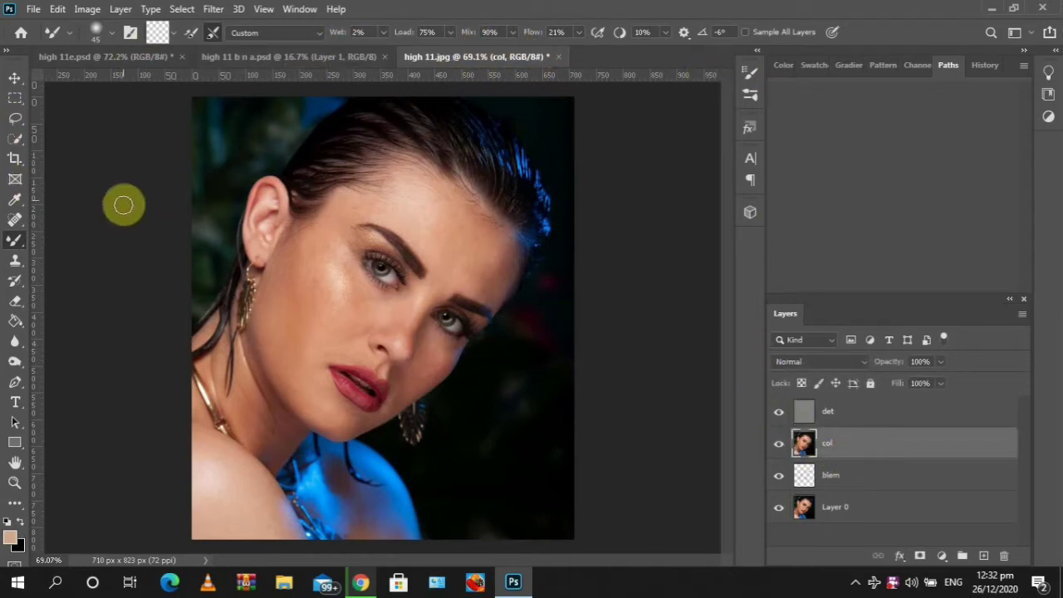
Zoom in on the face and smooth the forehead skin on the col layer with a Mixer Brush stroke
key(z)
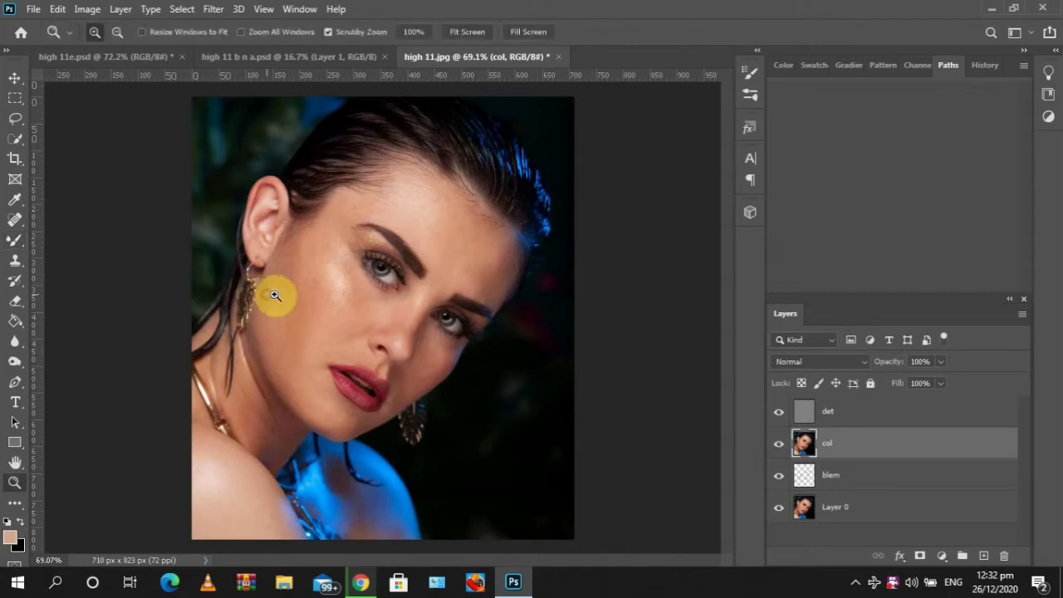
drag(274, 295, 313, 289)
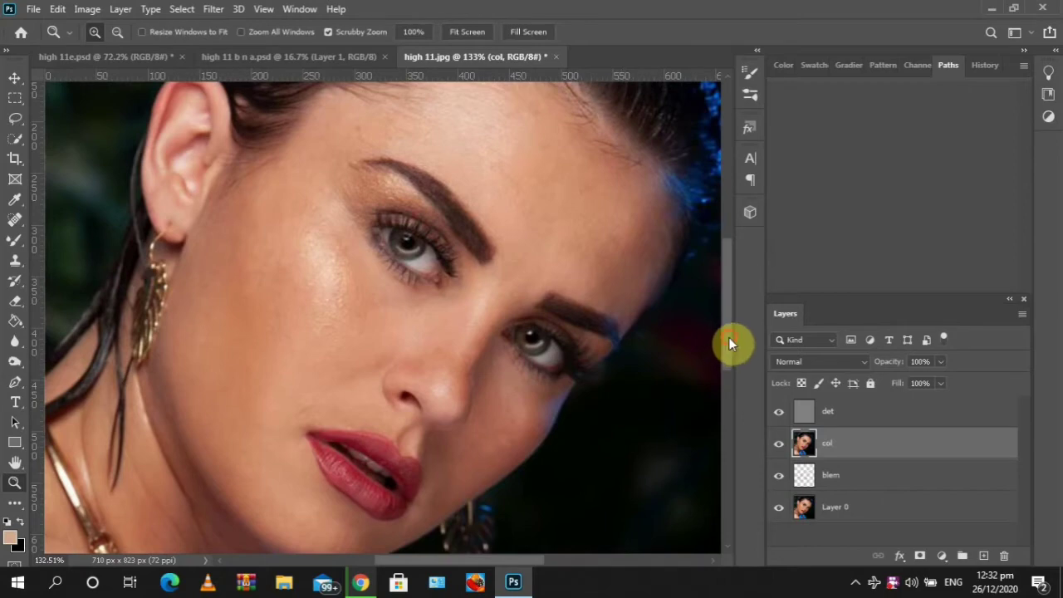
drag(728, 337, 729, 309)
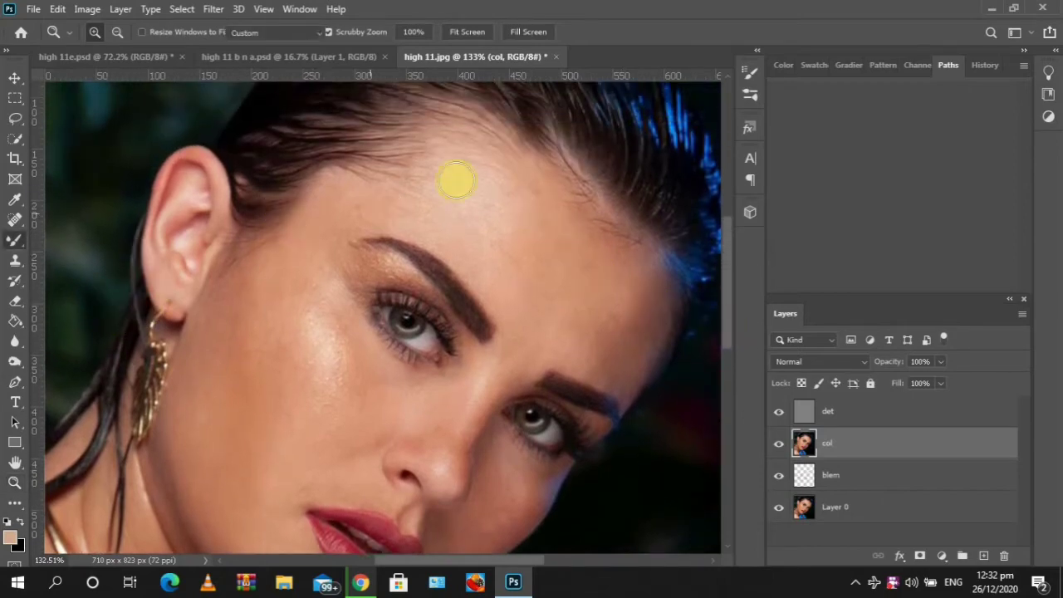
key(b)
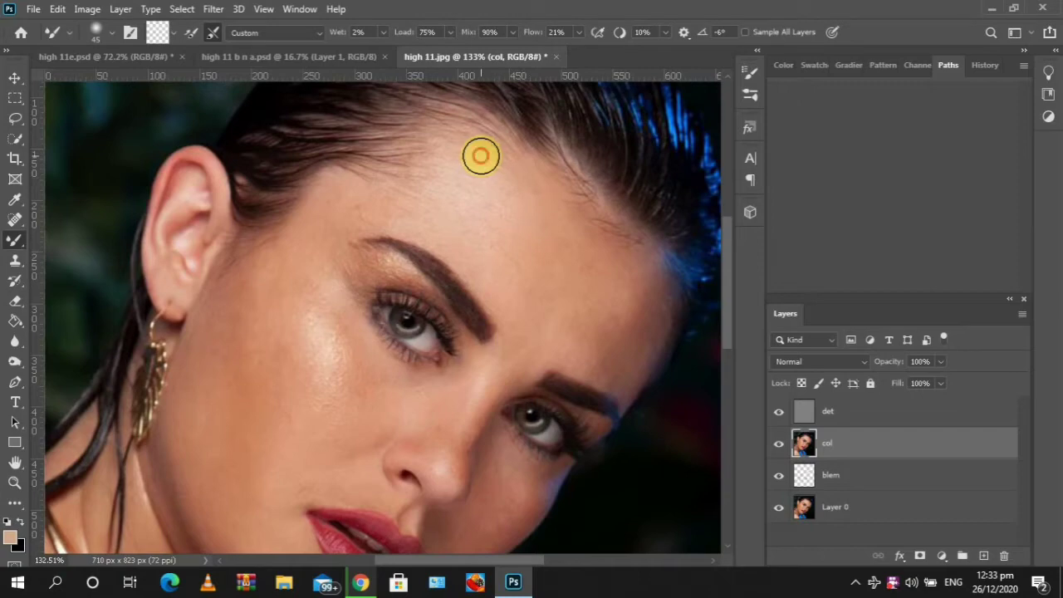
mouse_move(481, 156)
mouse_down()
mouse_move(562, 211)
mouse_move(522, 158)
mouse_move(539, 183)
mouse_move(503, 162)
mouse_move(533, 177)
mouse_move(467, 159)
mouse_move(514, 180)
mouse_move(529, 204)
mouse_move(477, 208)
mouse_move(469, 224)
mouse_move(486, 234)
mouse_move(476, 212)
mouse_move(541, 238)
mouse_move(466, 202)
mouse_move(467, 191)
mouse_move(407, 169)
mouse_move(503, 232)
mouse_move(639, 285)
mouse_move(445, 156)
mouse_move(498, 168)
mouse_move(469, 130)
mouse_move(604, 243)
mouse_move(487, 184)
mouse_move(527, 206)
mouse_move(502, 202)
mouse_move(501, 229)
mouse_move(450, 183)
mouse_move(503, 217)
mouse_move(467, 206)
mouse_move(493, 238)
mouse_move(428, 183)
mouse_move(419, 205)
mouse_move(488, 227)
mouse_move(452, 216)
mouse_move(527, 257)
mouse_move(490, 237)
mouse_move(500, 227)
mouse_move(531, 271)
mouse_move(528, 285)
mouse_move(533, 239)
mouse_move(548, 292)
mouse_move(552, 214)
mouse_move(551, 289)
mouse_move(510, 188)
mouse_move(543, 230)
mouse_move(534, 177)
mouse_move(542, 226)
mouse_move(469, 183)
mouse_move(504, 179)
mouse_move(494, 154)
mouse_move(478, 162)
mouse_move(501, 196)
mouse_move(462, 179)
mouse_move(447, 220)
mouse_move(356, 207)
mouse_move(399, 202)
mouse_move(376, 205)
mouse_move(424, 223)
mouse_move(452, 207)
mouse_move(496, 218)
mouse_move(344, 171)
mouse_move(357, 190)
mouse_move(446, 221)
mouse_move(468, 216)
mouse_move(404, 178)
mouse_move(463, 208)
mouse_move(433, 172)
mouse_move(448, 199)
mouse_move(426, 194)
mouse_move(467, 245)
mouse_move(448, 219)
mouse_move(412, 208)
mouse_move(423, 200)
mouse_move(481, 237)
mouse_move(471, 147)
mouse_move(512, 208)
mouse_move(472, 223)
mouse_move(456, 175)
mouse_move(452, 216)
mouse_move(396, 204)
mouse_move(494, 241)
mouse_move(510, 130)
mouse_move(520, 191)
mouse_move(555, 259)
mouse_up()
Group the det and col layers together into a new group named freq
click(795, 410)
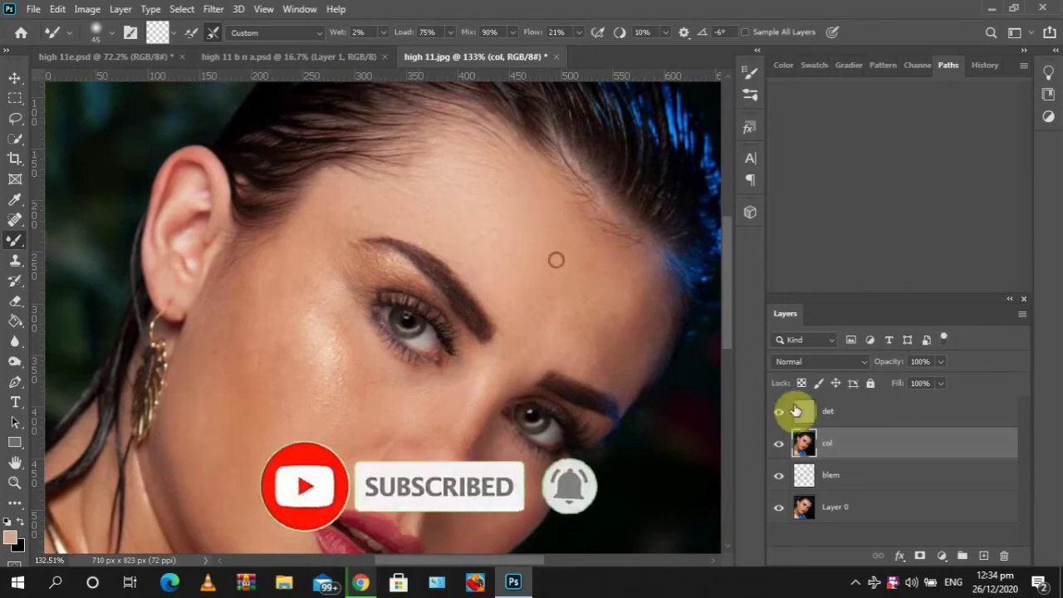
shift+click(870, 413)
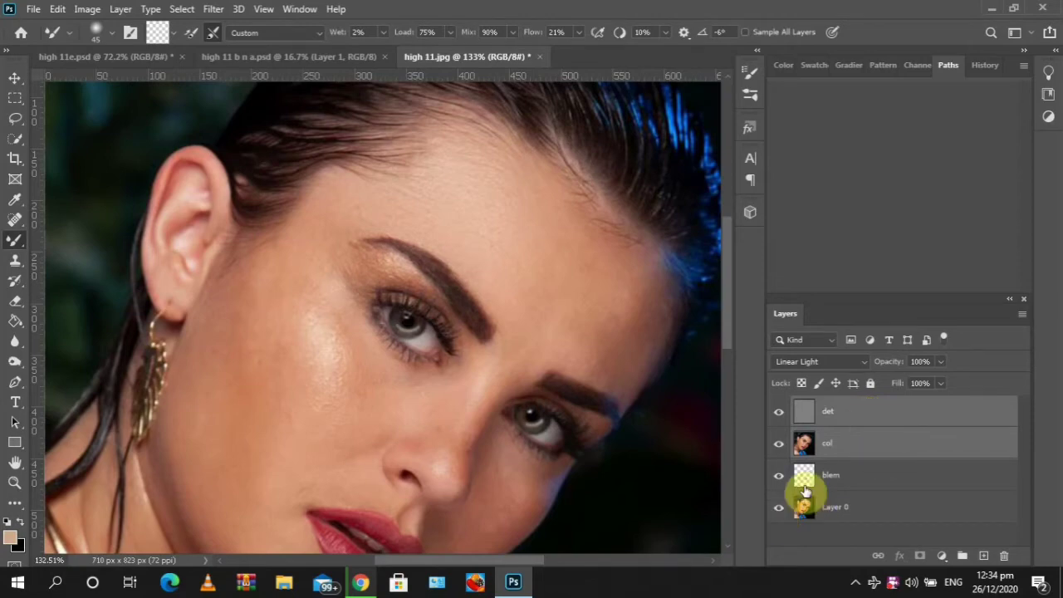
right_click(880, 419)
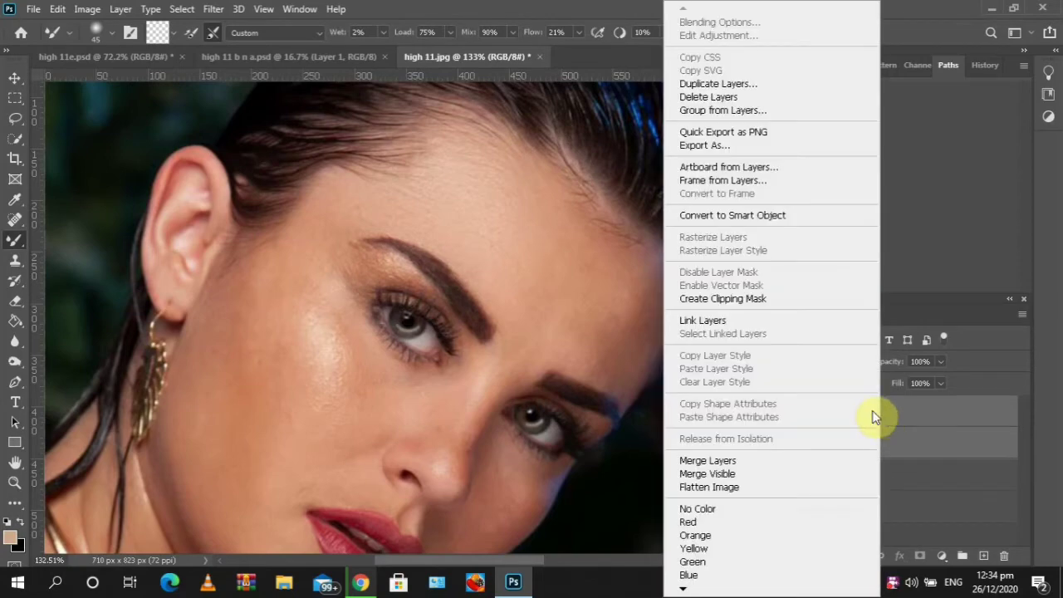
click(702, 116)
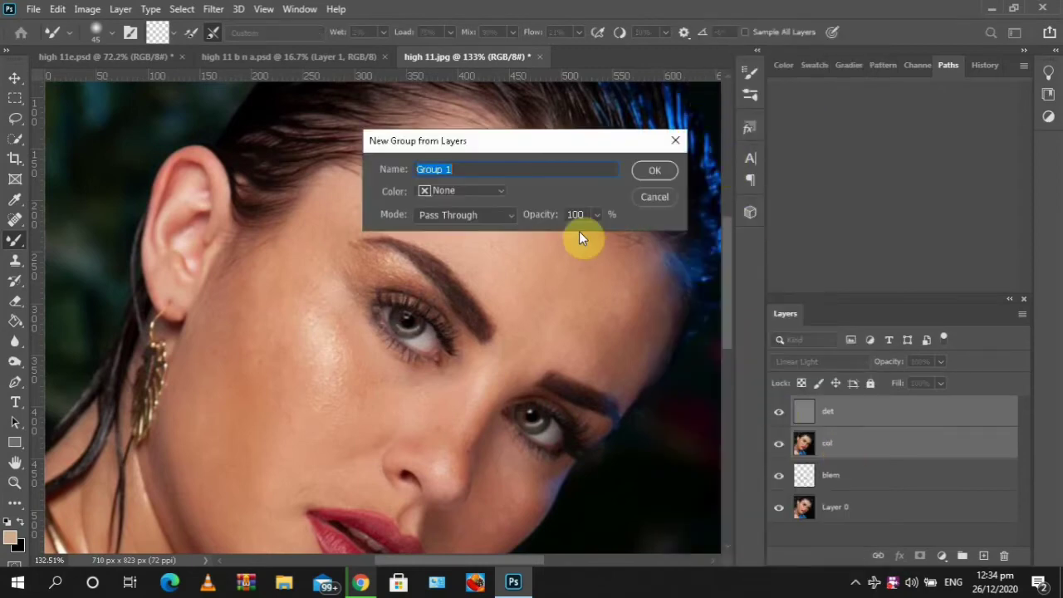
text(freq)
key(Return)
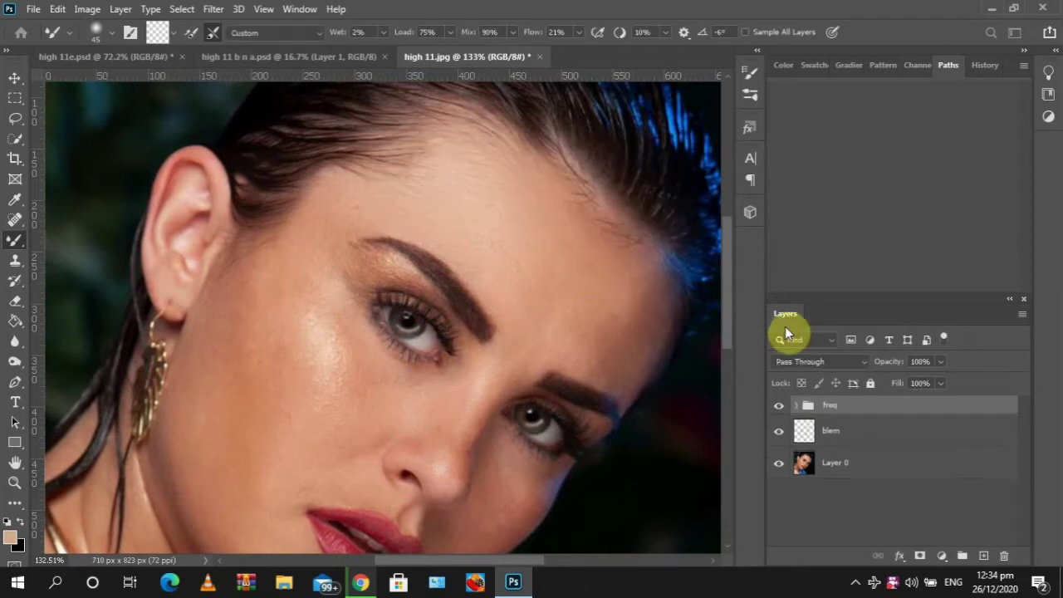
Expand the freq group and select the col layer inside it
click(797, 405)
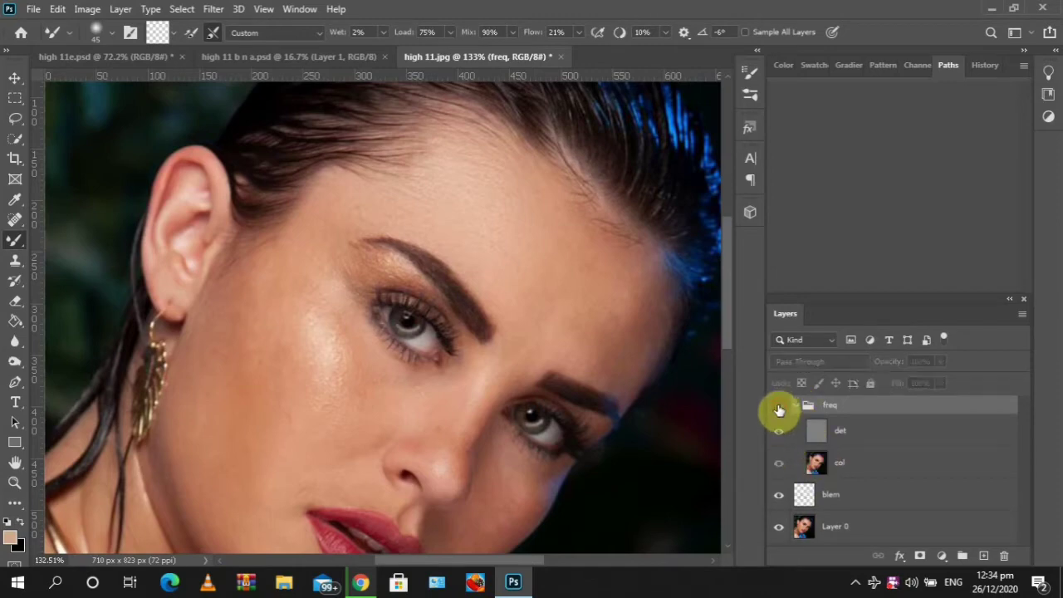
click(778, 409)
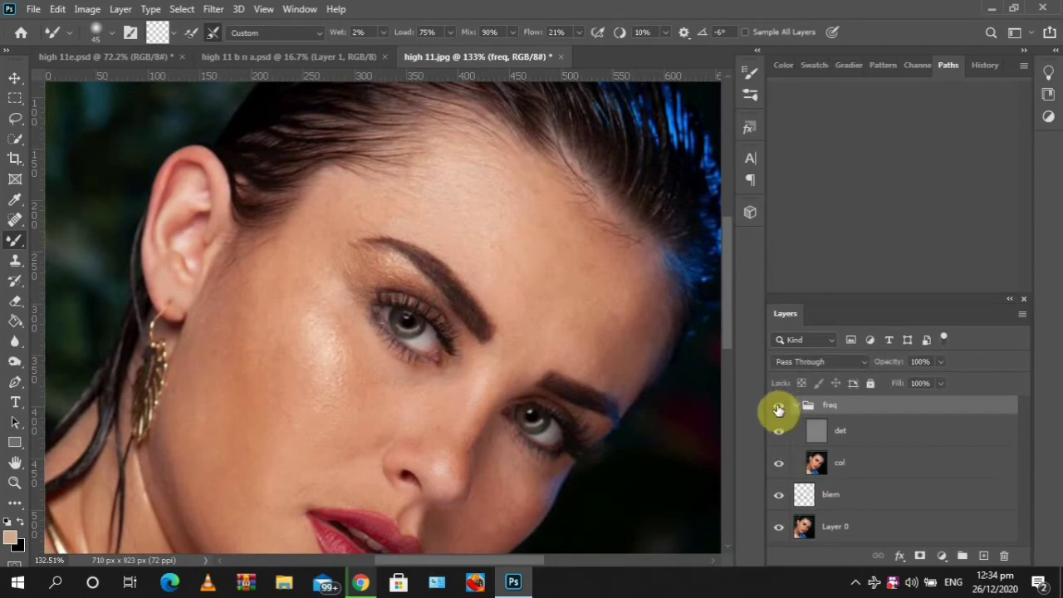
click(830, 463)
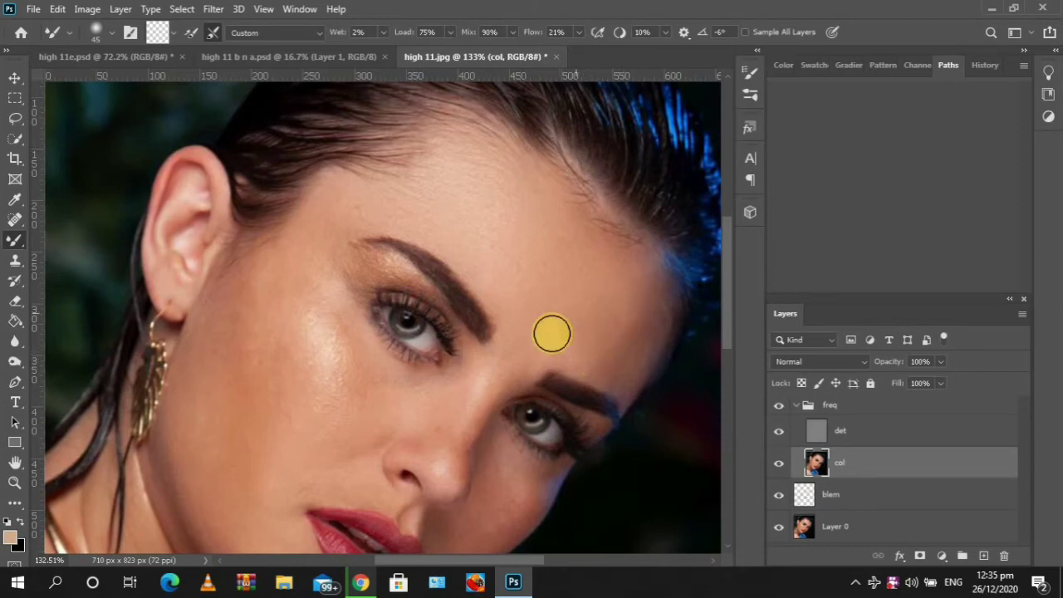
Blend the skin between the eyebrows on the col layer with Mixer Brush strokes
click(617, 338)
drag(726, 271, 719, 299)
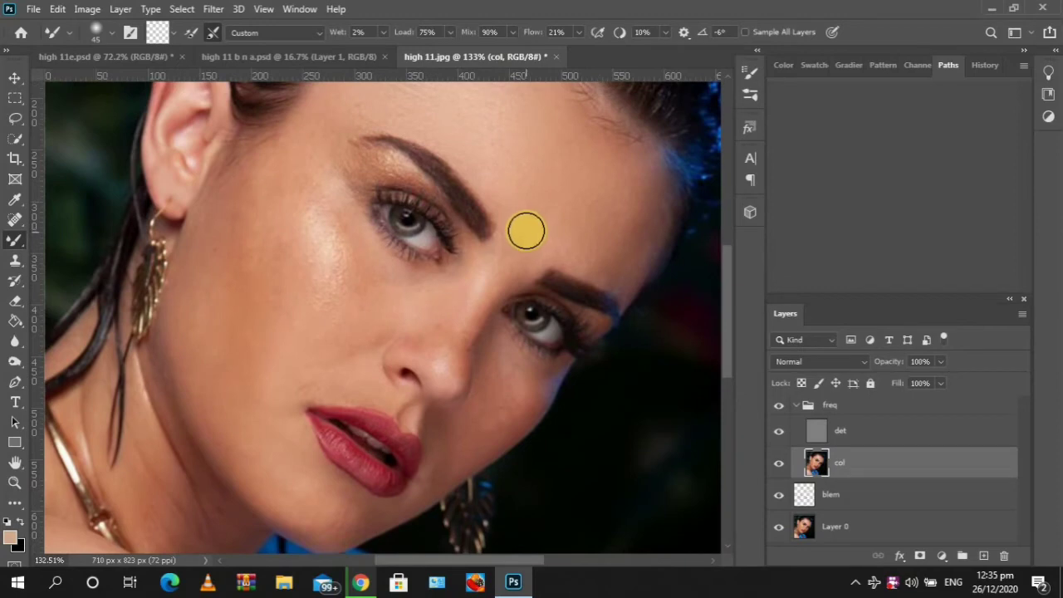
mouse_move(517, 237)
mouse_down()
mouse_move(517, 265)
mouse_move(528, 234)
mouse_move(504, 258)
mouse_move(529, 214)
mouse_move(481, 283)
mouse_move(504, 266)
mouse_move(503, 289)
mouse_move(530, 244)
mouse_move(509, 277)
mouse_move(492, 258)
mouse_up()
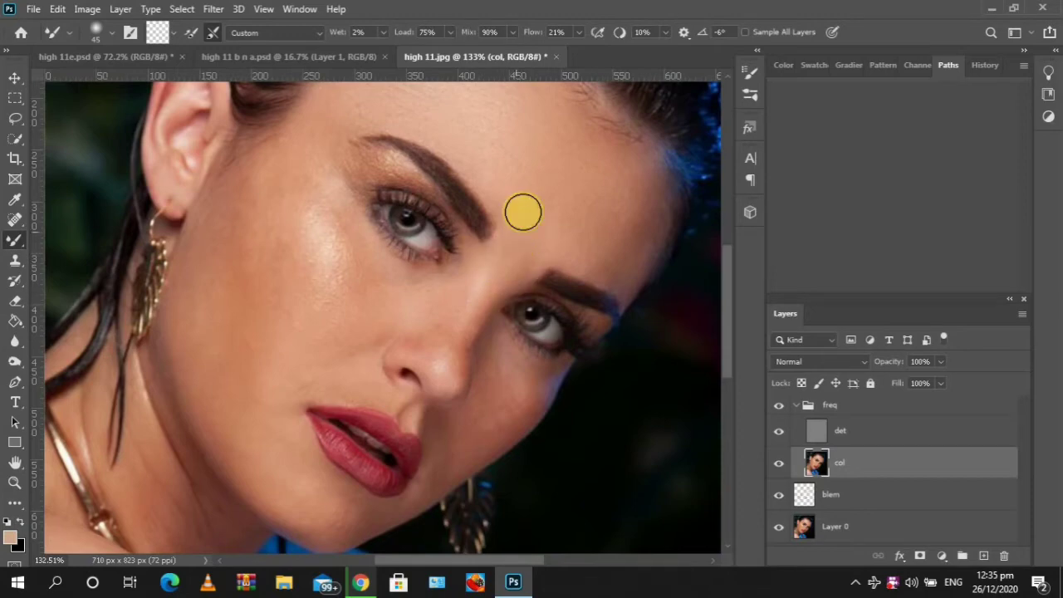
mouse_move(522, 213)
mouse_down()
mouse_move(559, 195)
mouse_move(513, 264)
mouse_move(522, 251)
mouse_move(532, 275)
mouse_move(557, 226)
mouse_move(503, 241)
mouse_move(498, 249)
mouse_move(521, 241)
mouse_move(599, 186)
mouse_move(572, 224)
mouse_move(544, 216)
mouse_move(505, 257)
mouse_up()
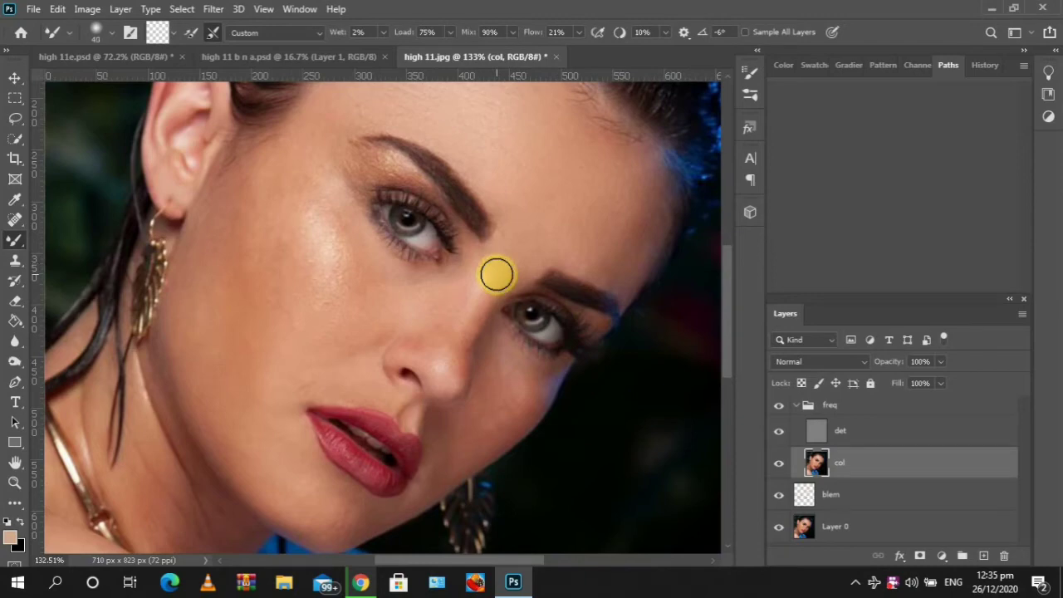
Enlarge the Mixer Brush and smooth the skin along the bridge of the nose
key(bracketright)
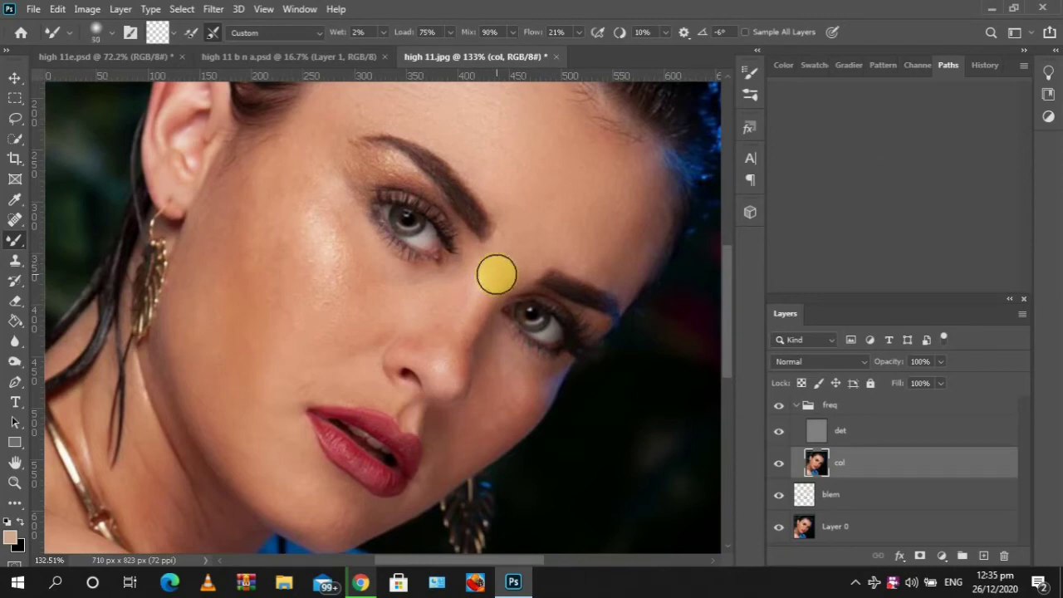
key(bracketright)
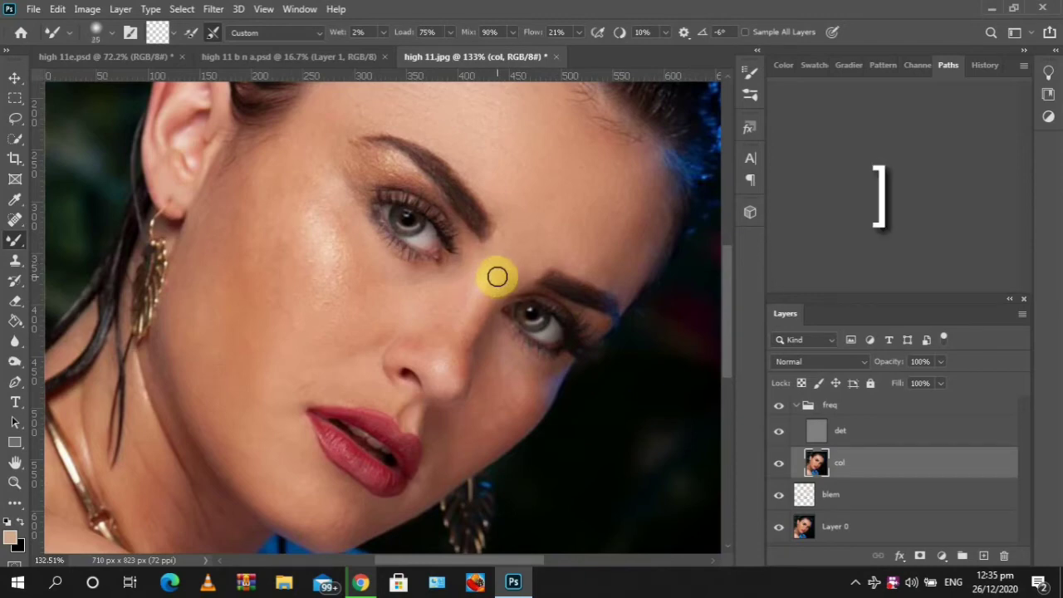
mouse_move(498, 284)
mouse_down()
mouse_move(453, 340)
mouse_move(486, 294)
mouse_move(479, 322)
mouse_move(490, 313)
mouse_move(481, 304)
mouse_move(467, 325)
mouse_move(457, 367)
mouse_move(457, 333)
mouse_move(450, 399)
mouse_move(464, 309)
mouse_move(469, 322)
mouse_move(480, 309)
mouse_move(461, 339)
mouse_move(480, 301)
mouse_move(444, 366)
mouse_move(451, 389)
mouse_move(462, 367)
mouse_move(460, 404)
mouse_move(461, 359)
mouse_move(433, 386)
mouse_move(420, 372)
mouse_move(428, 393)
mouse_move(460, 331)
mouse_move(453, 354)
mouse_up()
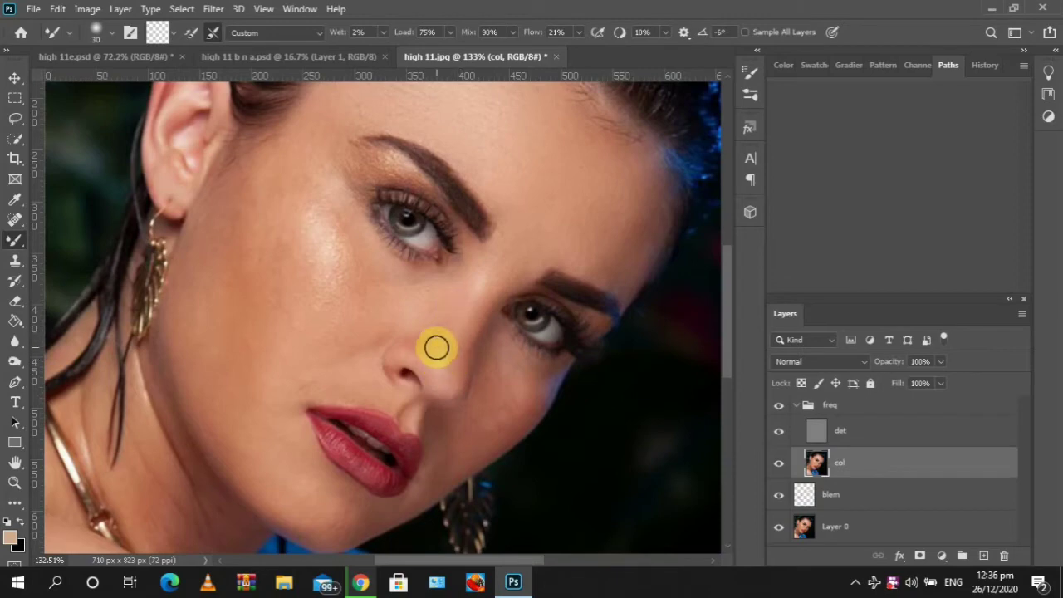
mouse_move(434, 341)
mouse_down()
mouse_move(443, 296)
mouse_move(439, 329)
mouse_move(432, 321)
mouse_move(454, 308)
mouse_move(420, 333)
mouse_move(417, 323)
mouse_move(407, 336)
mouse_move(429, 326)
mouse_move(399, 328)
mouse_move(377, 356)
mouse_move(381, 368)
mouse_move(396, 333)
mouse_move(432, 304)
mouse_up()
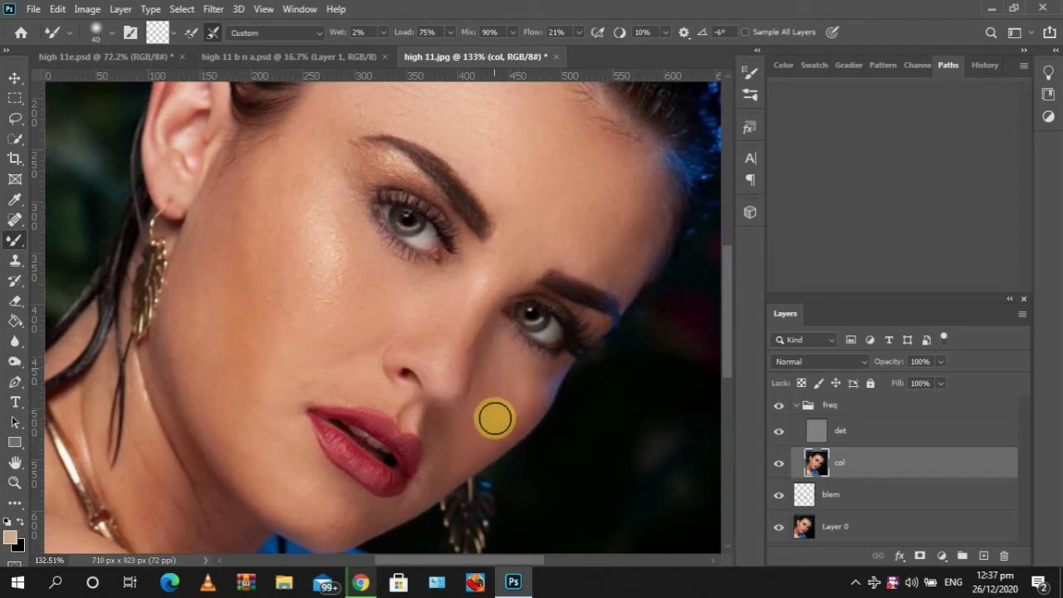
Smooth the skin at the temple beside the eye and on the upper cheek
scroll(566, 277, up, 3)
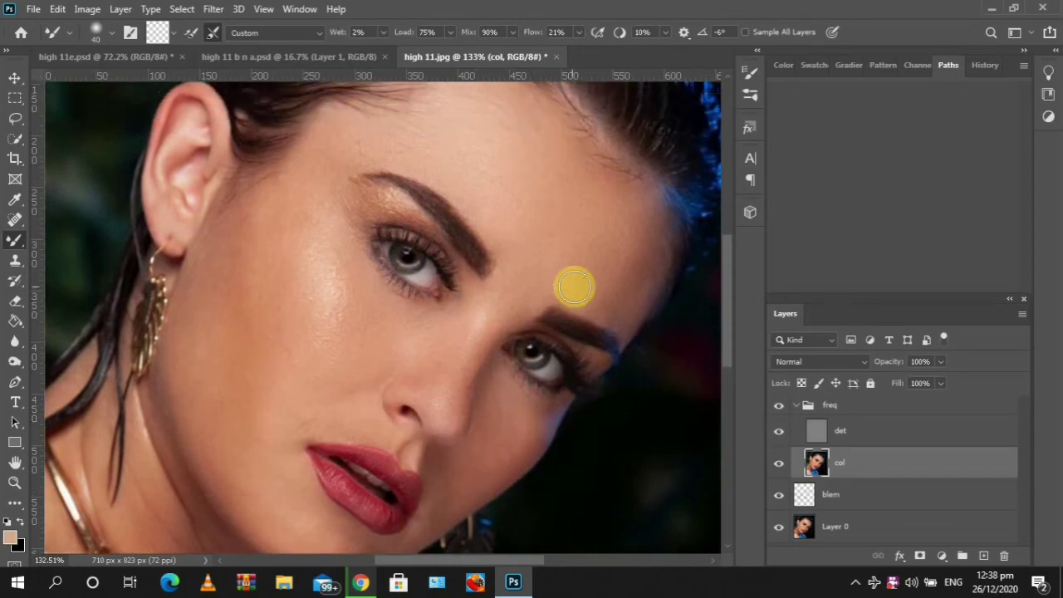
mouse_move(349, 174)
mouse_down()
mouse_move(292, 241)
mouse_move(335, 176)
mouse_move(334, 188)
mouse_move(386, 178)
mouse_move(342, 196)
mouse_move(393, 155)
mouse_move(297, 201)
mouse_move(285, 249)
mouse_move(312, 199)
mouse_move(378, 157)
mouse_move(322, 206)
mouse_move(506, 201)
mouse_move(372, 149)
mouse_move(333, 169)
mouse_move(323, 242)
mouse_move(335, 191)
mouse_move(315, 193)
mouse_move(326, 169)
mouse_move(322, 184)
mouse_move(406, 161)
mouse_move(368, 180)
mouse_move(319, 183)
mouse_move(323, 199)
mouse_move(307, 206)
mouse_move(297, 167)
mouse_move(252, 210)
mouse_move(327, 179)
mouse_move(343, 185)
mouse_move(294, 169)
mouse_move(370, 186)
mouse_move(359, 173)
mouse_move(402, 174)
mouse_move(354, 176)
mouse_move(450, 187)
mouse_move(466, 244)
mouse_move(382, 253)
mouse_move(377, 216)
mouse_move(330, 231)
mouse_move(375, 237)
mouse_move(332, 225)
mouse_move(359, 270)
mouse_move(361, 243)
mouse_move(347, 219)
mouse_move(343, 230)
mouse_move(375, 225)
mouse_up()
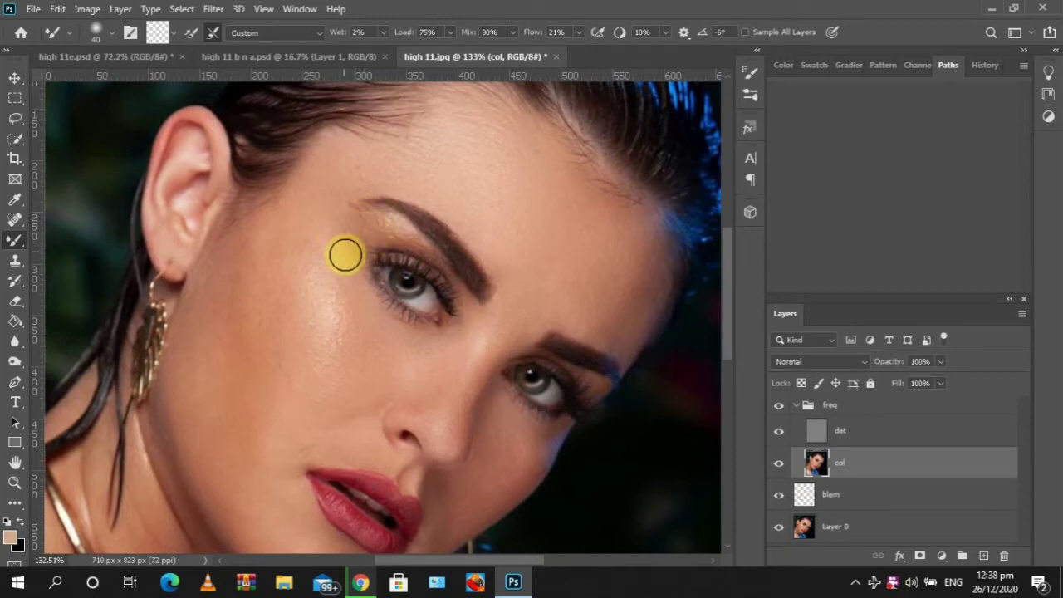
click(318, 298)
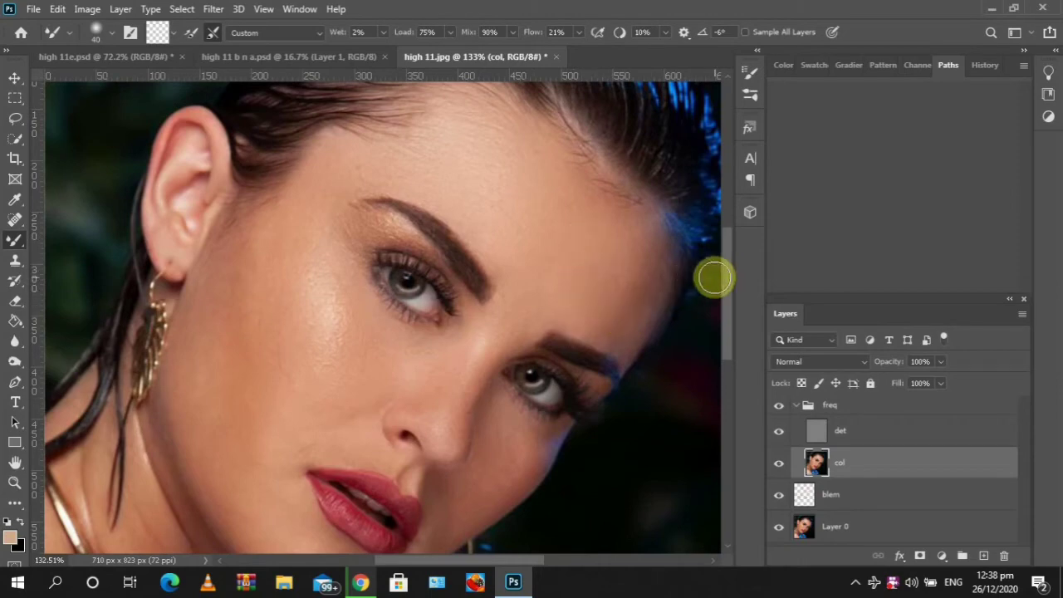
Enlarge the brush and blend the skin on the lower cheek near the ear
mouse_move(725, 279)
mouse_down()
mouse_move(717, 319)
mouse_move(723, 290)
mouse_up()
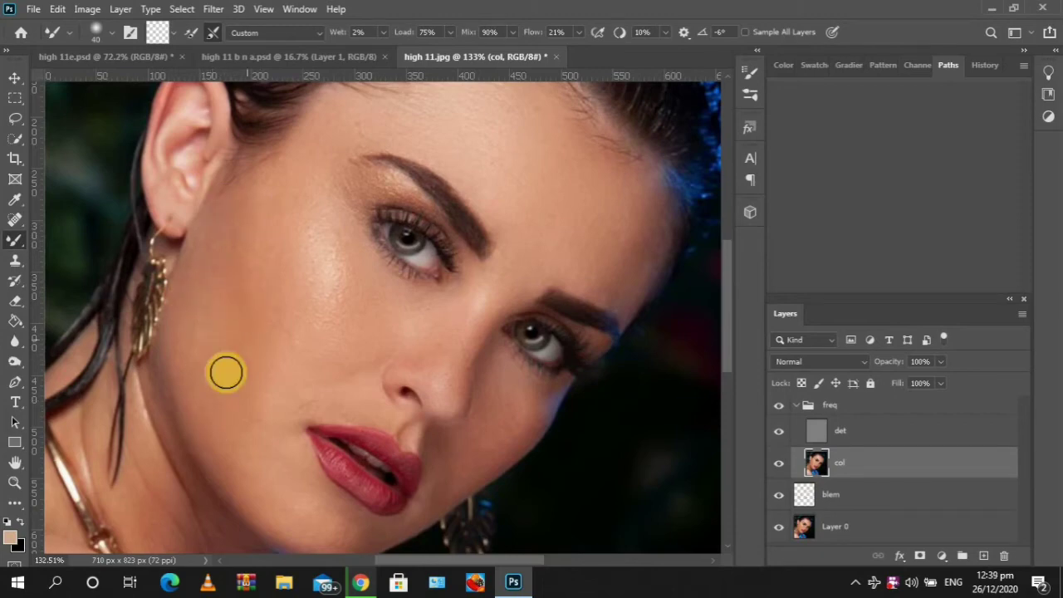
click(210, 321)
key(])
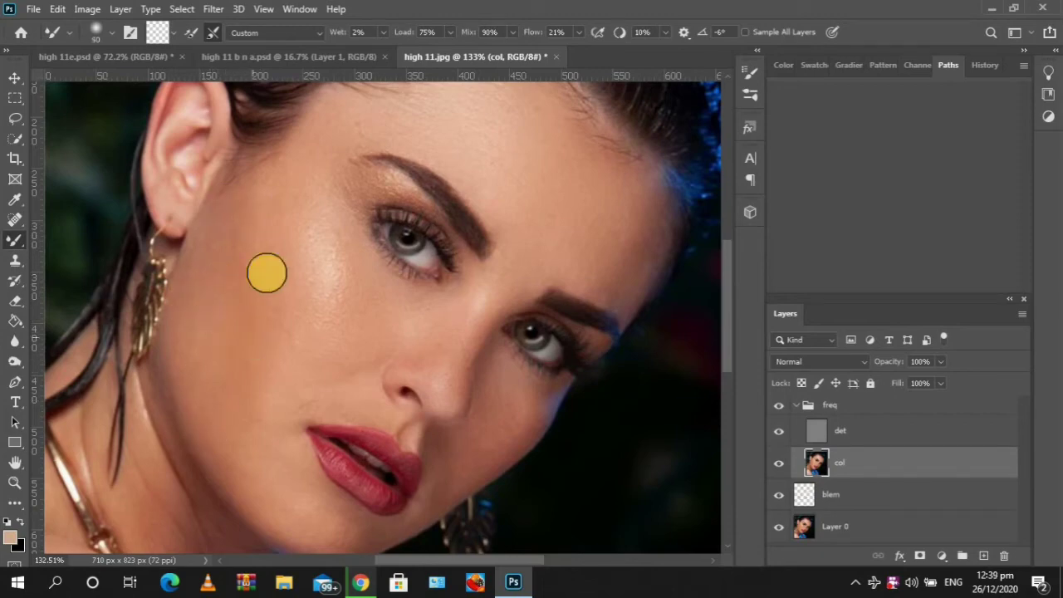
drag(226, 262, 253, 222)
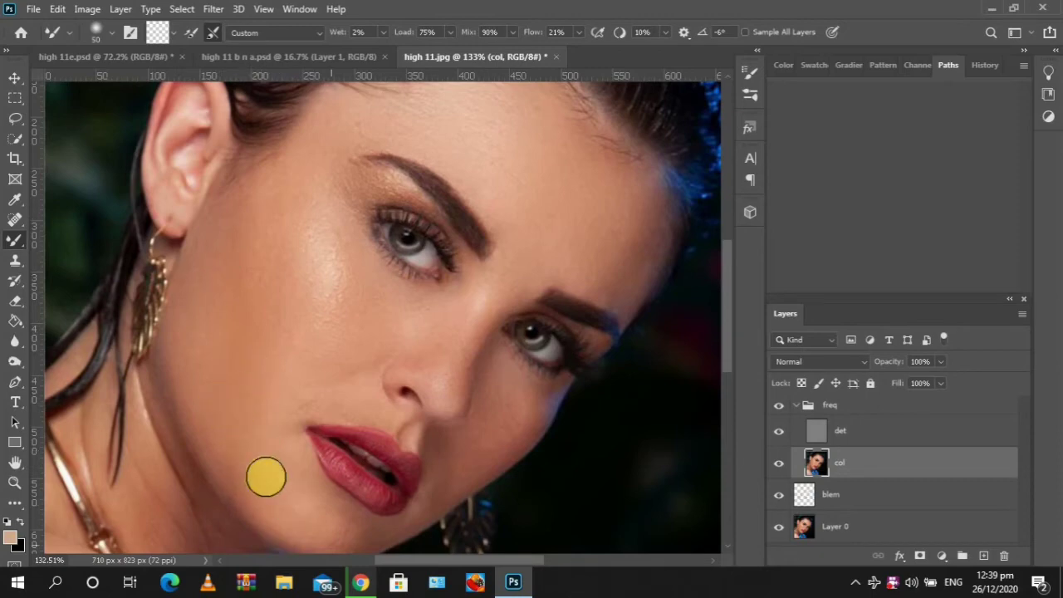
Zoom out and inspect the retouched face down to the shoulder
scroll(508, 448, down, 2)
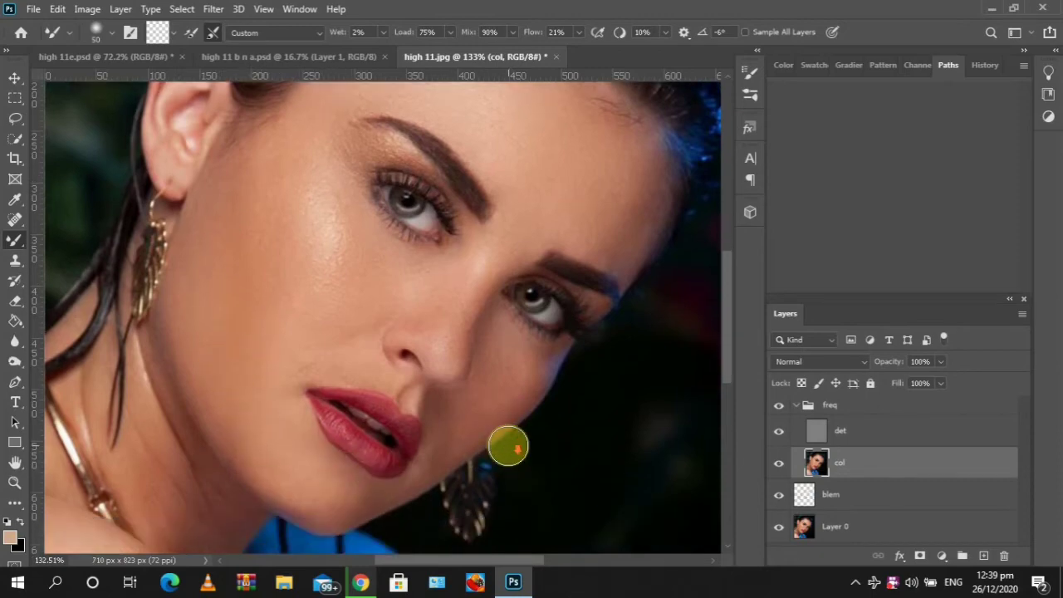
scroll(508, 446, down, 1)
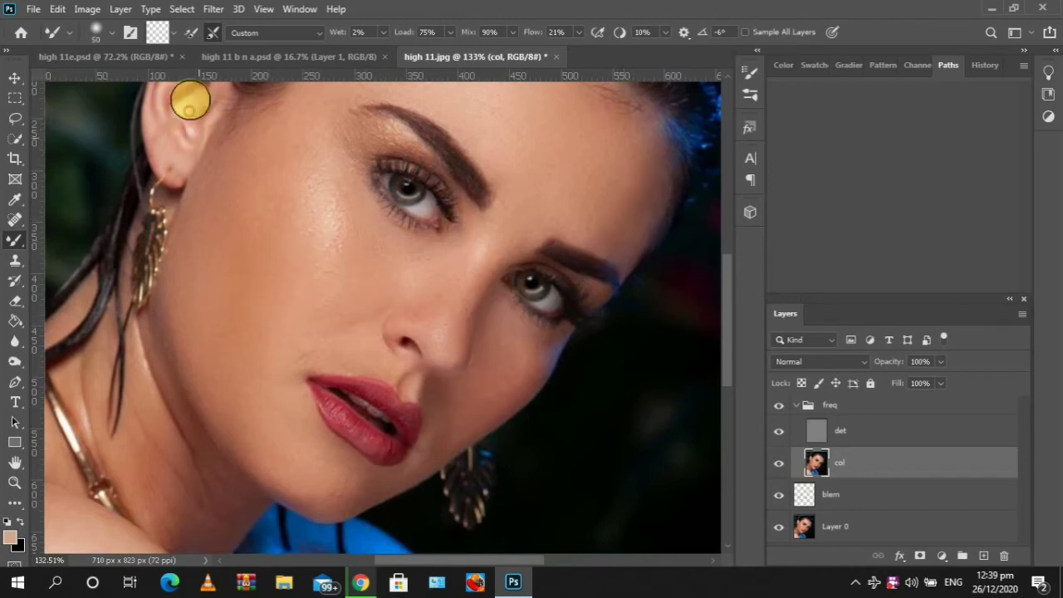
scroll(619, 454, up, 1)
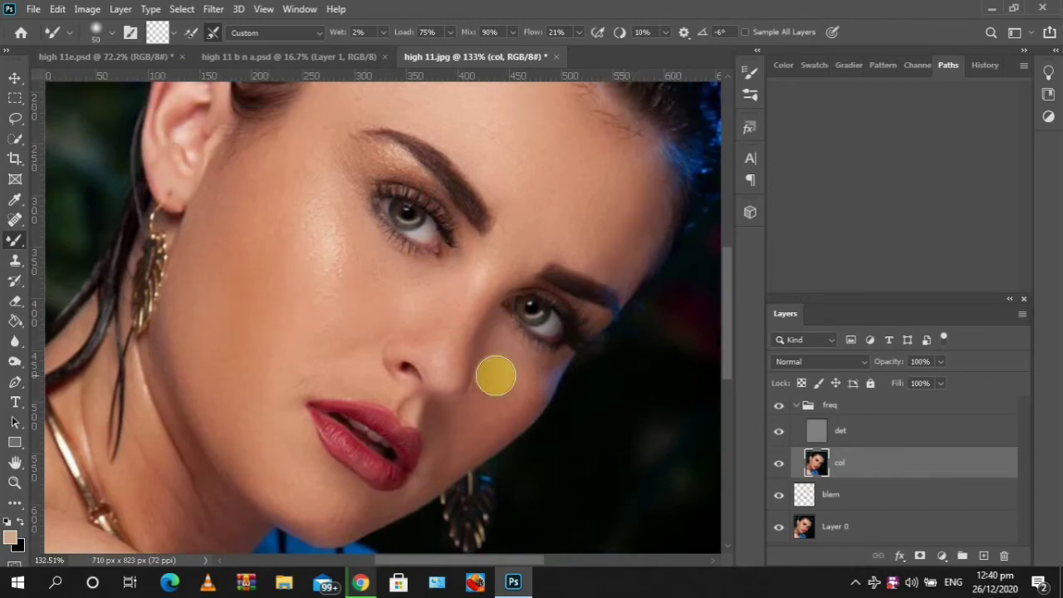
key(z)
drag(523, 341, 497, 350)
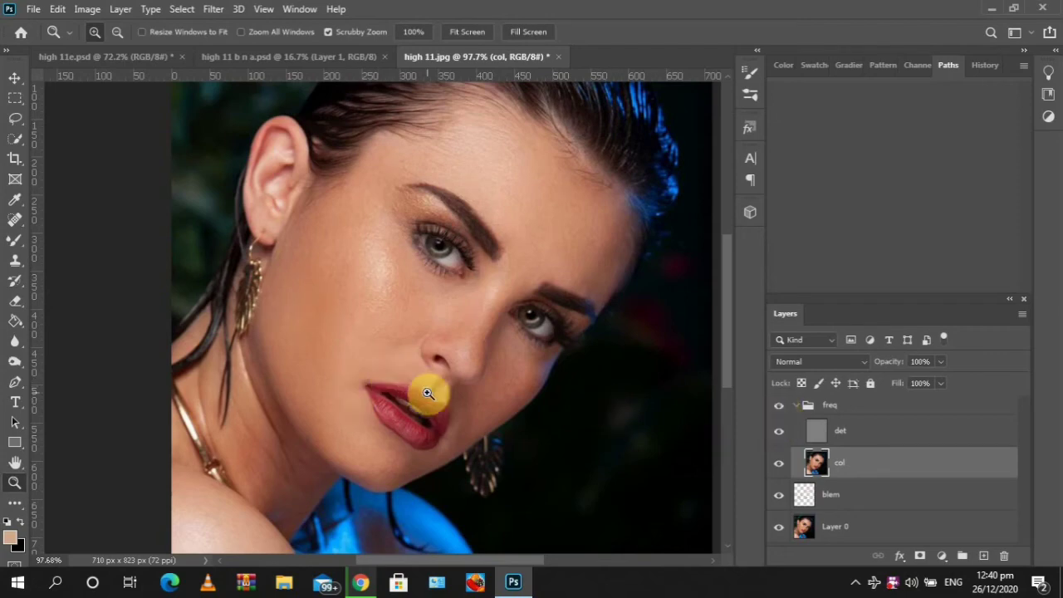
key(b)
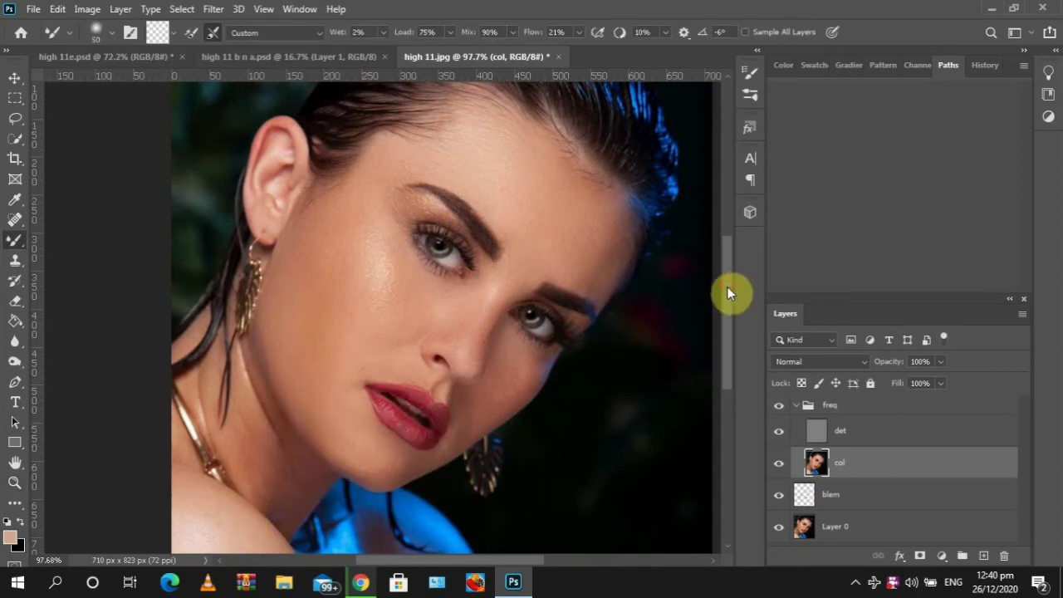
drag(727, 286, 722, 326)
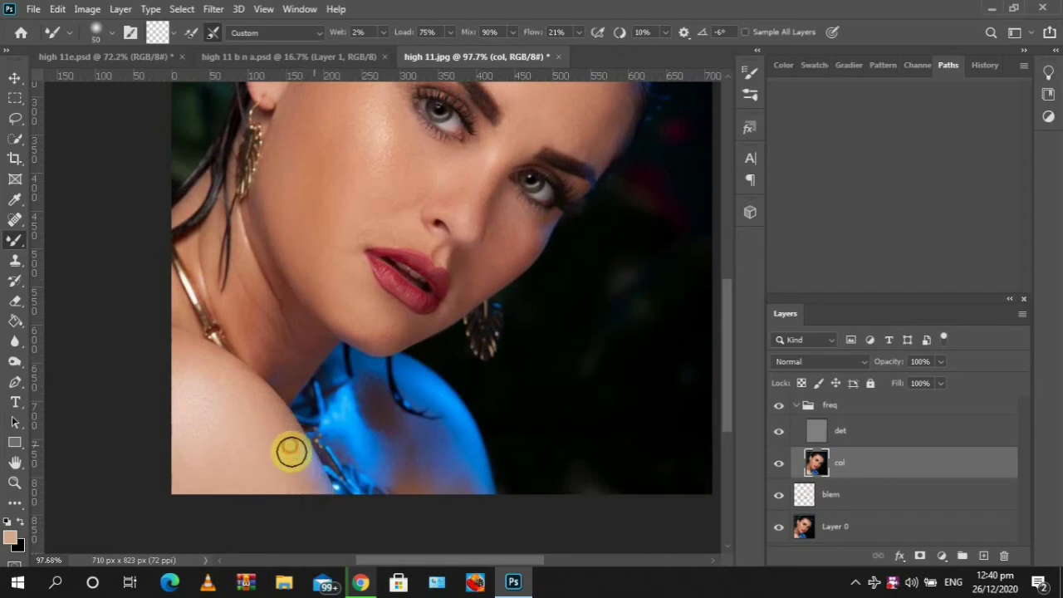
Smooth the skin on the shoulder and along the side of the neck with the Mixer Brush
drag(316, 490, 286, 409)
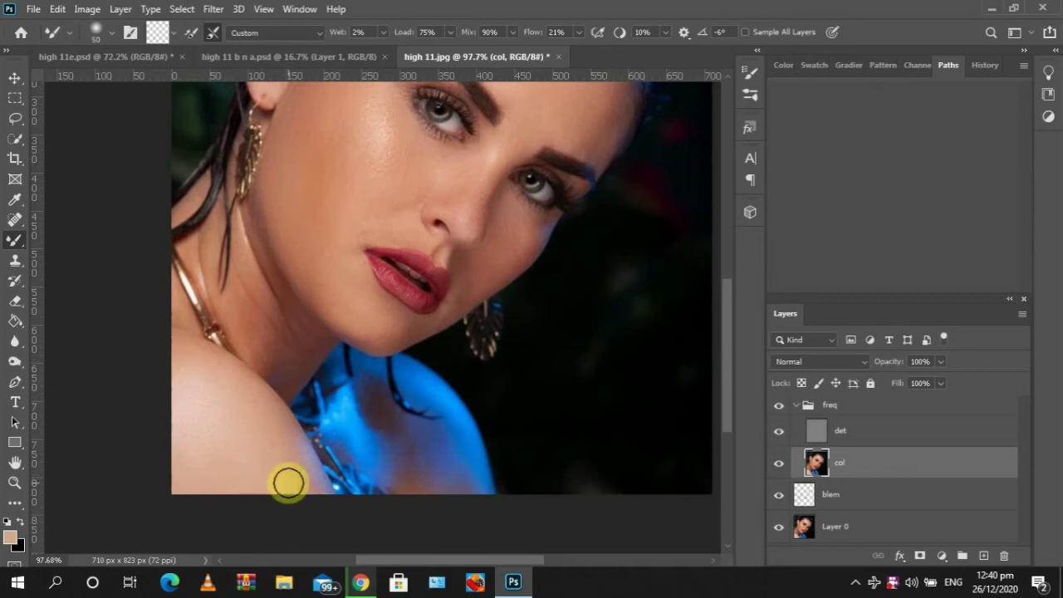
scroll(404, 521, up, 3)
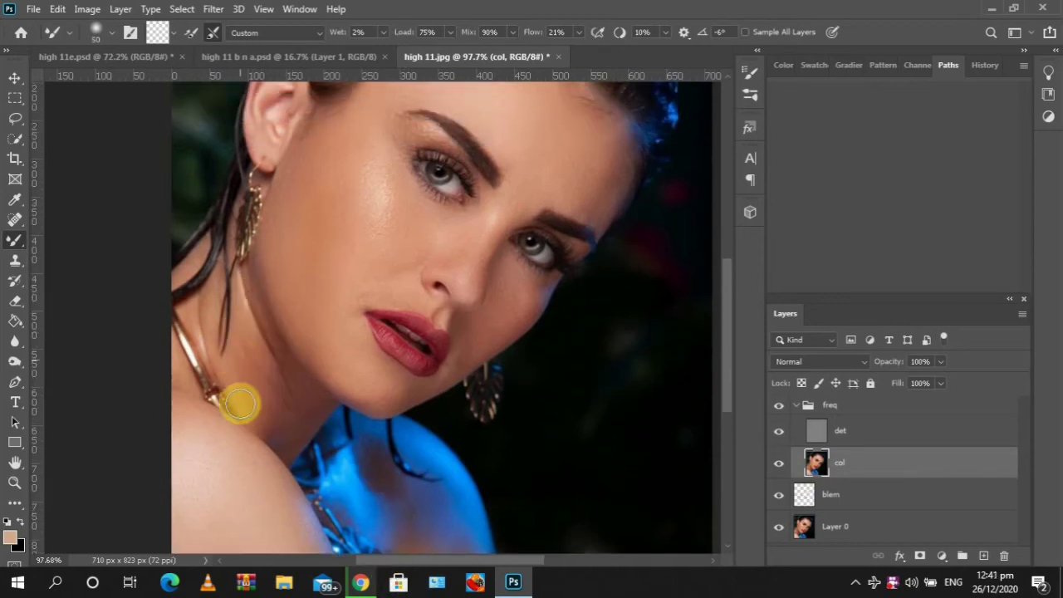
mouse_move(240, 404)
mouse_down()
mouse_move(243, 347)
mouse_move(278, 410)
mouse_move(273, 392)
mouse_move(270, 425)
mouse_move(310, 430)
mouse_move(289, 405)
mouse_move(284, 340)
mouse_move(272, 328)
mouse_move(273, 366)
mouse_move(262, 329)
mouse_move(291, 381)
mouse_move(280, 411)
mouse_move(256, 373)
mouse_move(254, 403)
mouse_move(239, 342)
mouse_move(209, 347)
mouse_move(196, 419)
mouse_move(184, 325)
mouse_move(179, 378)
mouse_move(184, 328)
mouse_move(191, 360)
mouse_move(210, 340)
mouse_move(207, 301)
mouse_move(230, 373)
mouse_move(232, 294)
mouse_move(264, 352)
mouse_move(319, 390)
mouse_move(291, 424)
mouse_move(224, 387)
mouse_move(200, 353)
mouse_move(180, 416)
mouse_move(172, 393)
mouse_move(270, 488)
mouse_up()
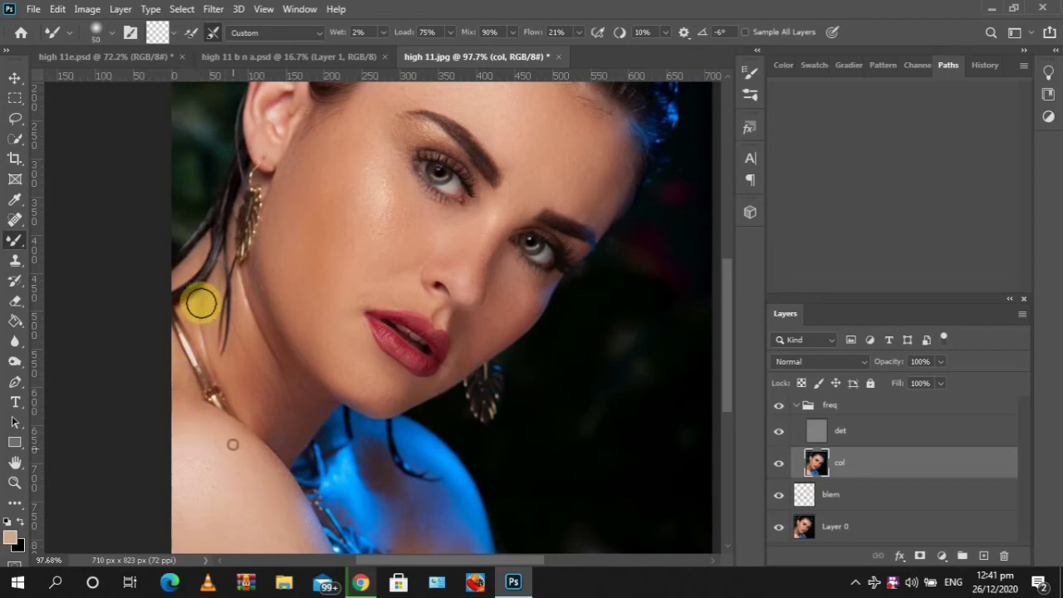
mouse_move(201, 304)
mouse_down()
mouse_move(274, 336)
mouse_move(268, 324)
mouse_move(248, 364)
mouse_move(254, 299)
mouse_move(236, 330)
mouse_move(233, 291)
mouse_move(240, 372)
mouse_move(240, 362)
mouse_move(263, 407)
mouse_move(269, 370)
mouse_move(297, 416)
mouse_move(285, 364)
mouse_move(257, 440)
mouse_move(271, 400)
mouse_move(308, 440)
mouse_up()
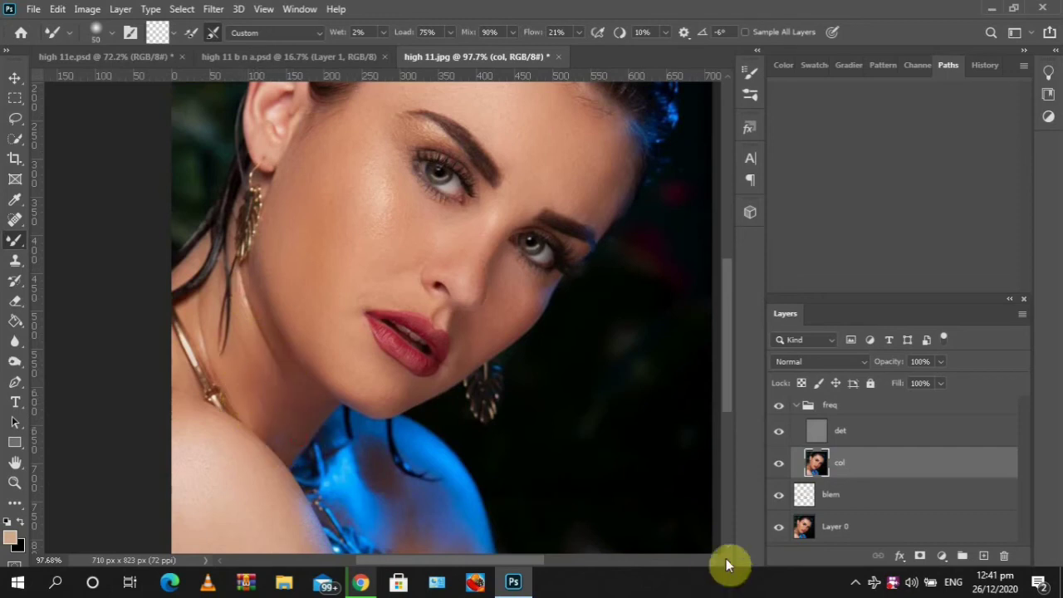
Smooth the skin on the forehead beside the eyebrow and down across the cheek toward the lips
drag(728, 369, 735, 353)
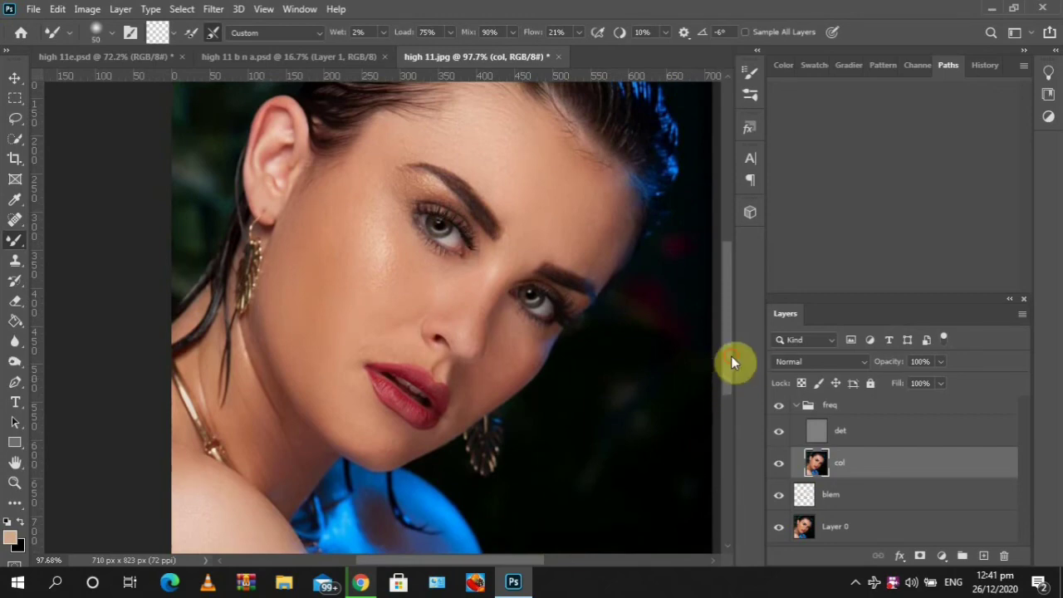
drag(731, 356, 730, 359)
mouse_move(612, 258)
mouse_down()
mouse_move(609, 216)
mouse_move(598, 231)
mouse_move(611, 237)
mouse_move(617, 221)
mouse_move(596, 227)
mouse_up()
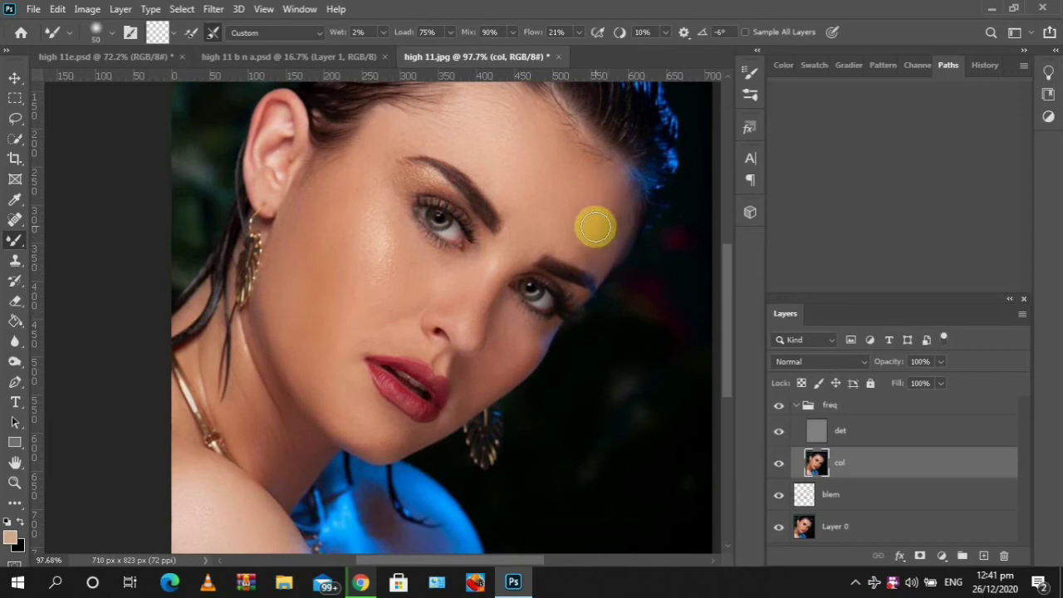
mouse_move(494, 298)
mouse_down()
mouse_move(503, 364)
mouse_move(511, 340)
mouse_move(499, 367)
mouse_move(507, 355)
mouse_move(521, 359)
mouse_move(509, 352)
mouse_move(499, 398)
mouse_move(494, 372)
mouse_move(497, 390)
mouse_move(460, 420)
mouse_move(449, 411)
mouse_move(490, 370)
mouse_move(439, 443)
mouse_move(404, 439)
mouse_up()
mouse_move(394, 280)
mouse_down()
mouse_move(384, 305)
mouse_move(405, 301)
mouse_move(347, 288)
mouse_move(357, 266)
mouse_move(392, 271)
mouse_up()
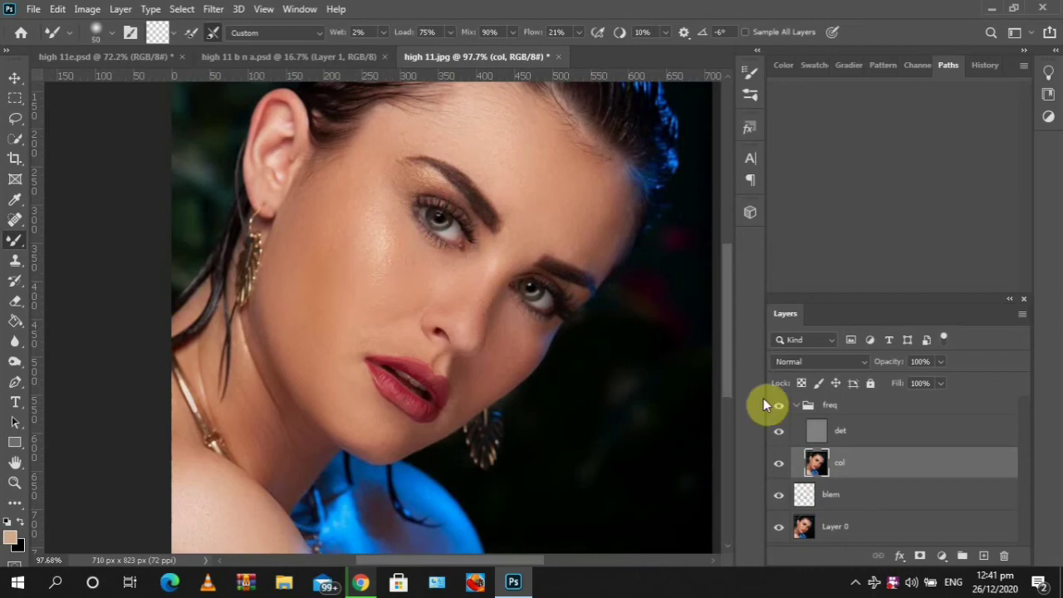
Fit the whole image on screen and toggle the freq group's visibility to compare before and after
key(ctrl+0)
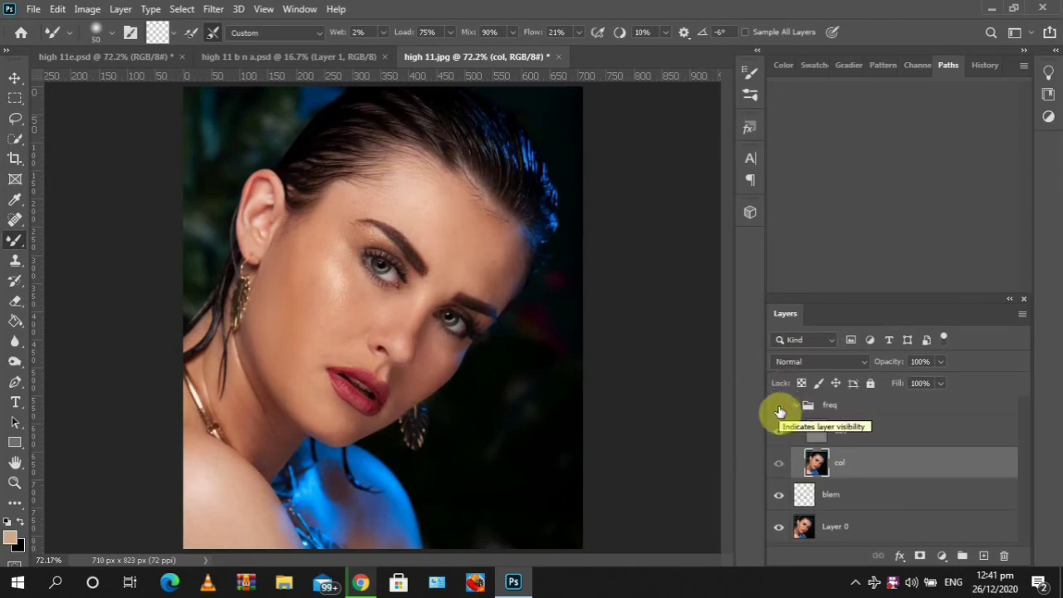
click(778, 408)
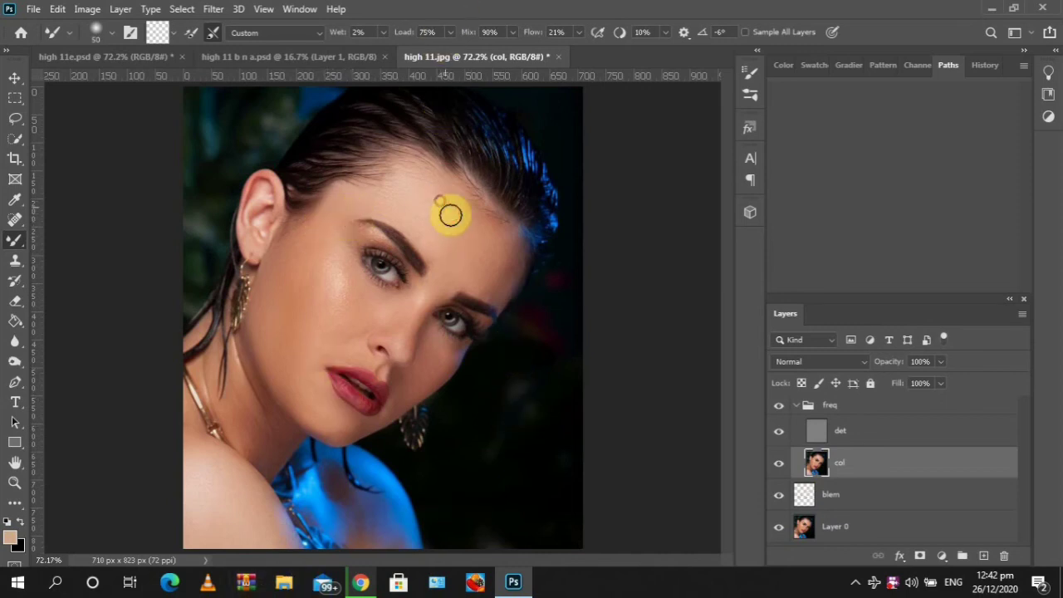
Smooth the forehead and the skin below the eye on the col layer, then collapse the freq group
mouse_move(440, 200)
mouse_down()
mouse_move(483, 232)
mouse_move(455, 203)
mouse_move(480, 244)
mouse_move(470, 209)
mouse_move(446, 247)
mouse_move(448, 230)
mouse_move(469, 239)
mouse_move(475, 211)
mouse_move(478, 250)
mouse_up()
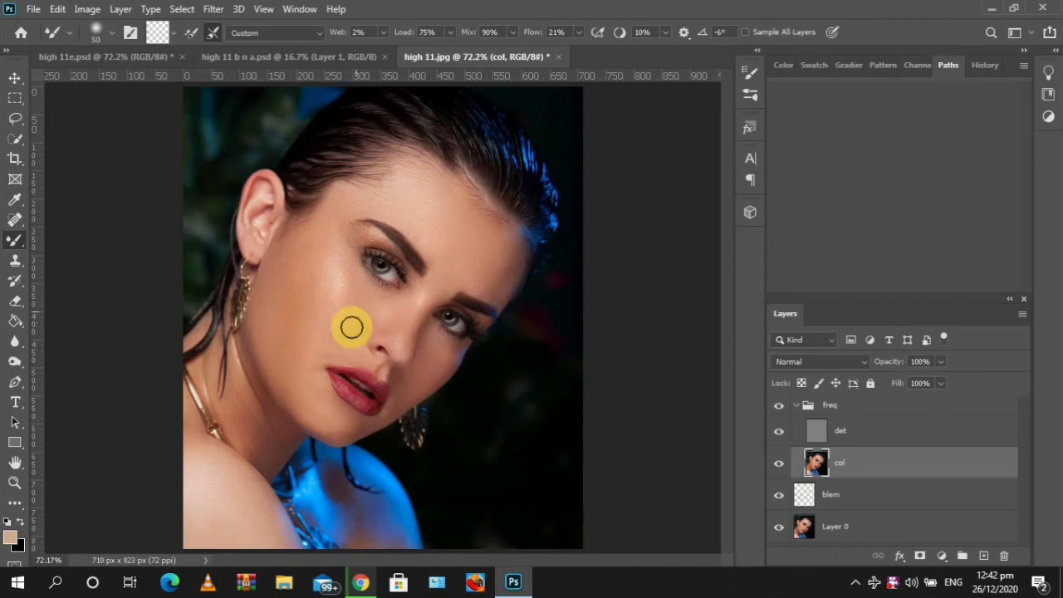
click(795, 408)
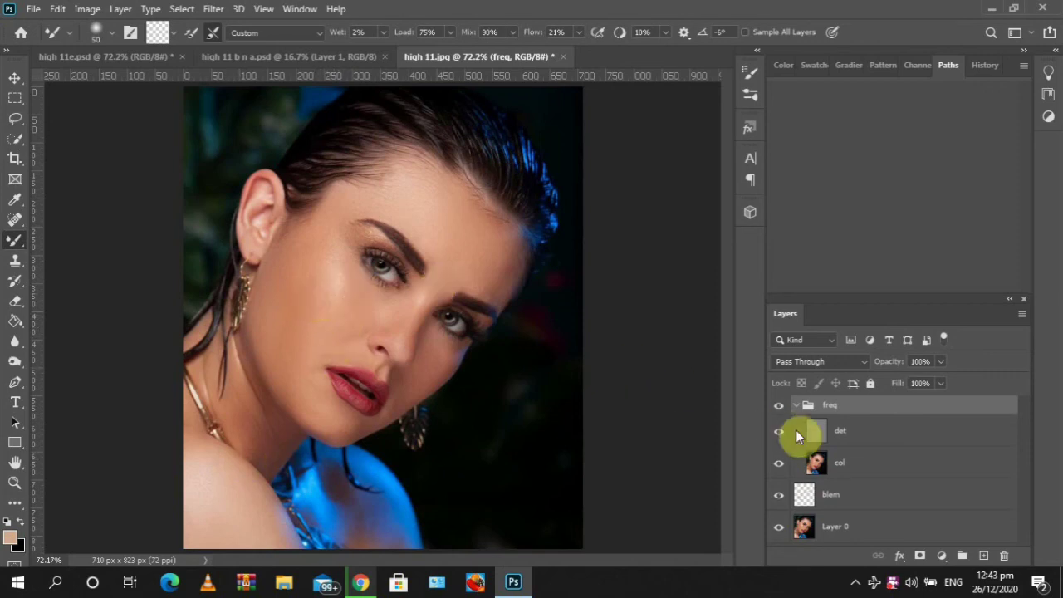
click(835, 464)
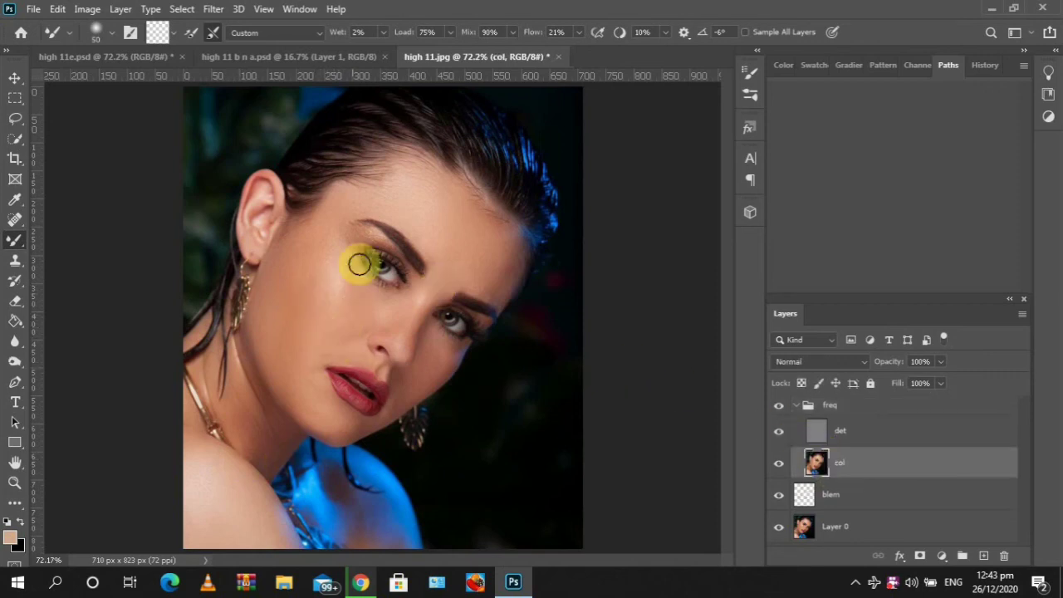
mouse_move(342, 303)
mouse_down()
mouse_move(385, 314)
mouse_move(376, 298)
mouse_move(372, 324)
mouse_move(391, 380)
mouse_move(377, 383)
mouse_move(425, 325)
mouse_move(491, 279)
mouse_move(351, 284)
mouse_move(490, 252)
mouse_move(497, 268)
mouse_move(492, 288)
mouse_move(238, 412)
mouse_move(229, 373)
mouse_move(273, 355)
mouse_move(298, 362)
mouse_move(416, 237)
mouse_up()
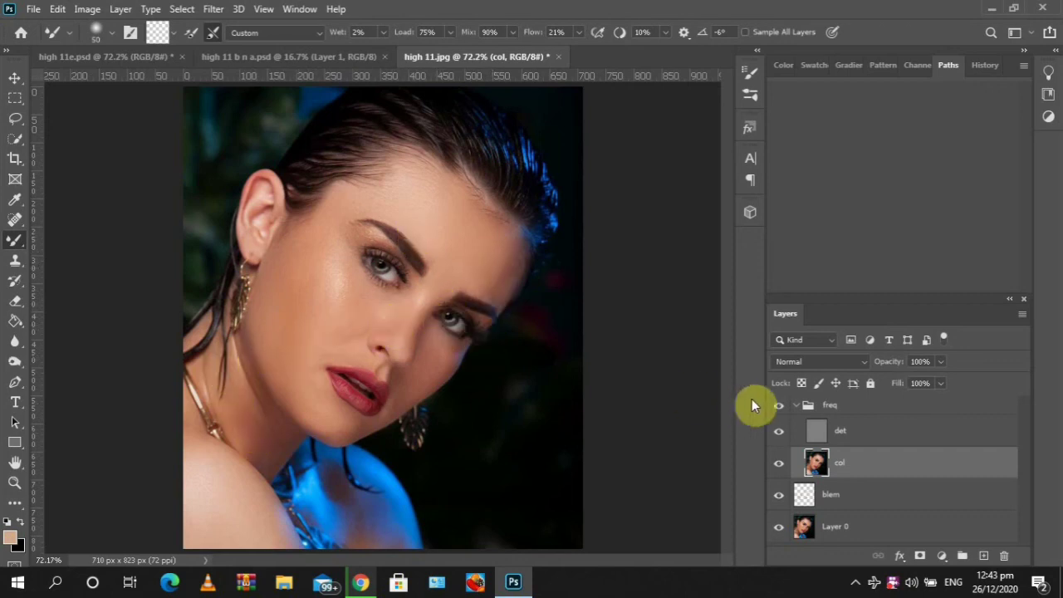
click(798, 406)
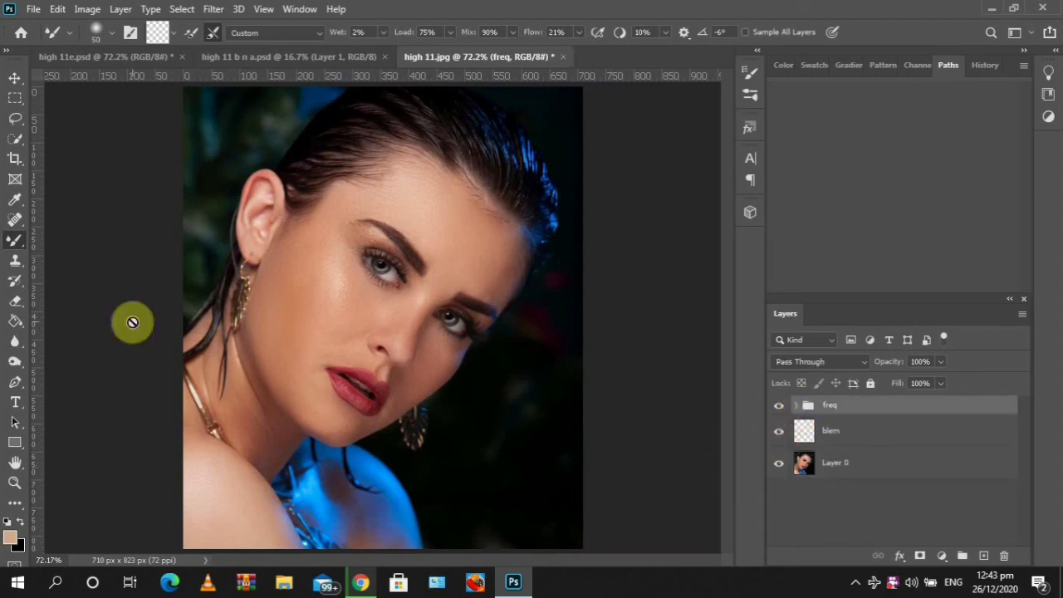